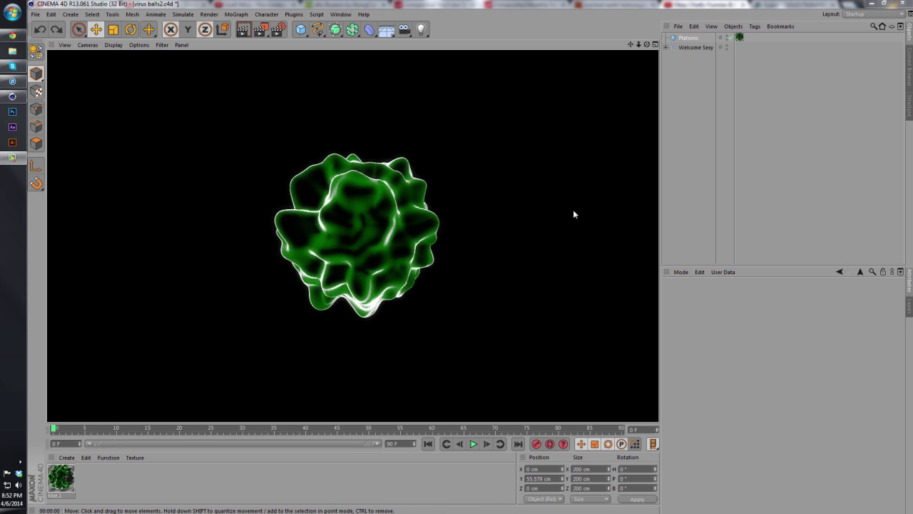
Step: Return to the editor view and delete the green Platonic virus ball from the scene
left_click(727, 125)
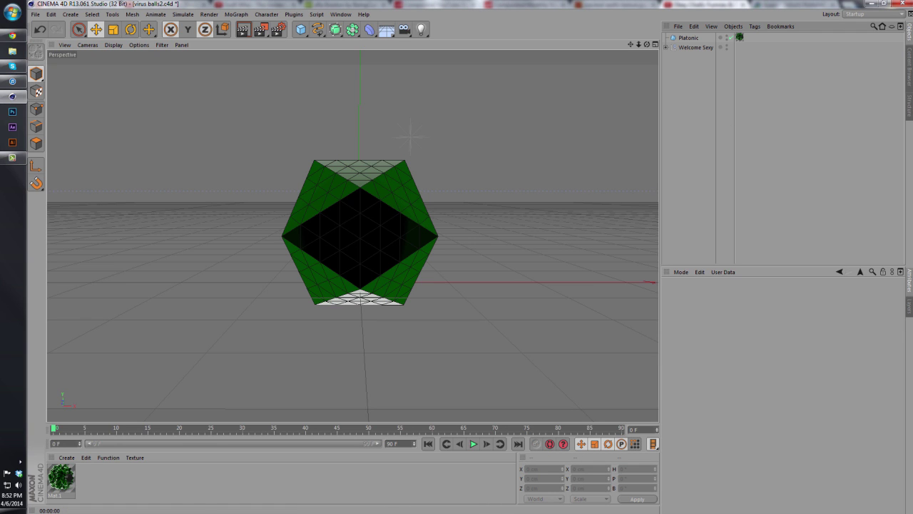
left_click(688, 38)
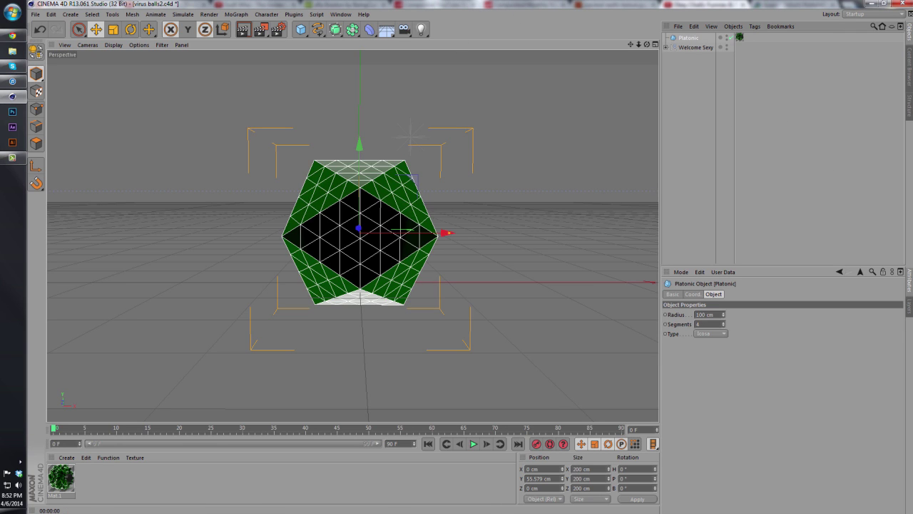
left_click(739, 69)
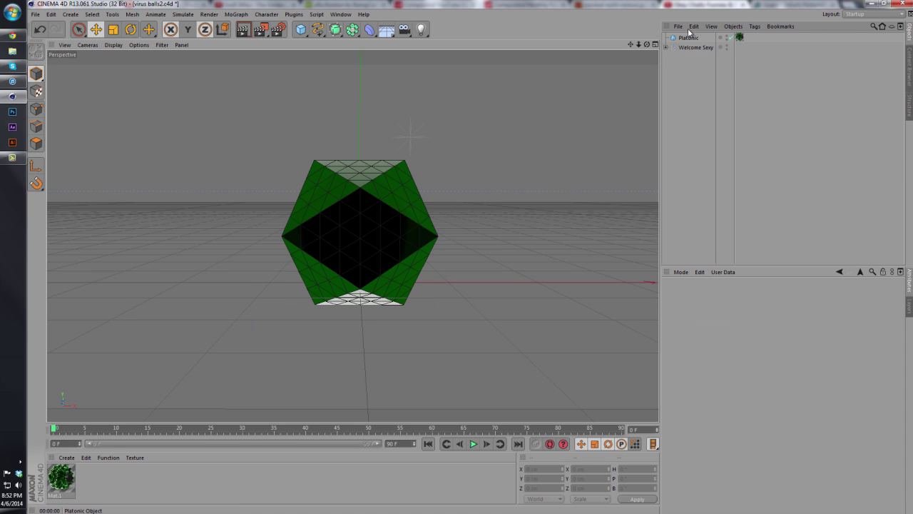
left_click(681, 39)
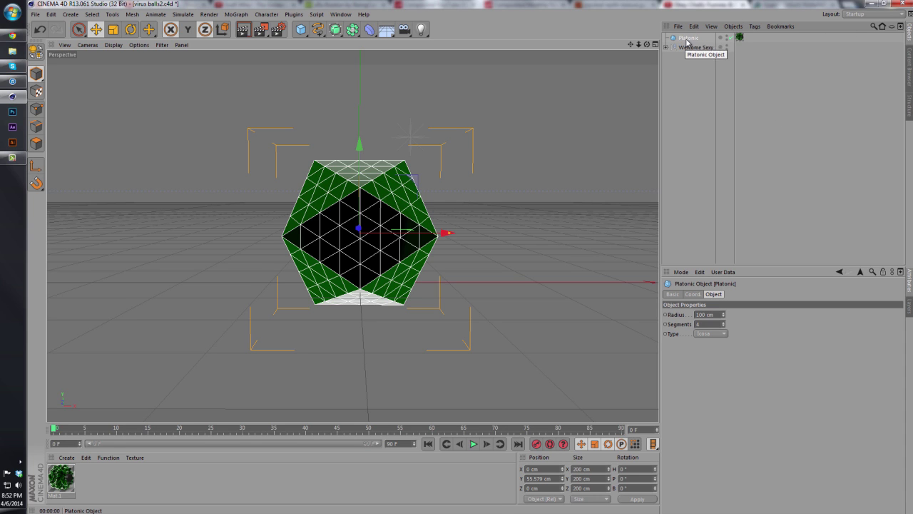
key("Delete")
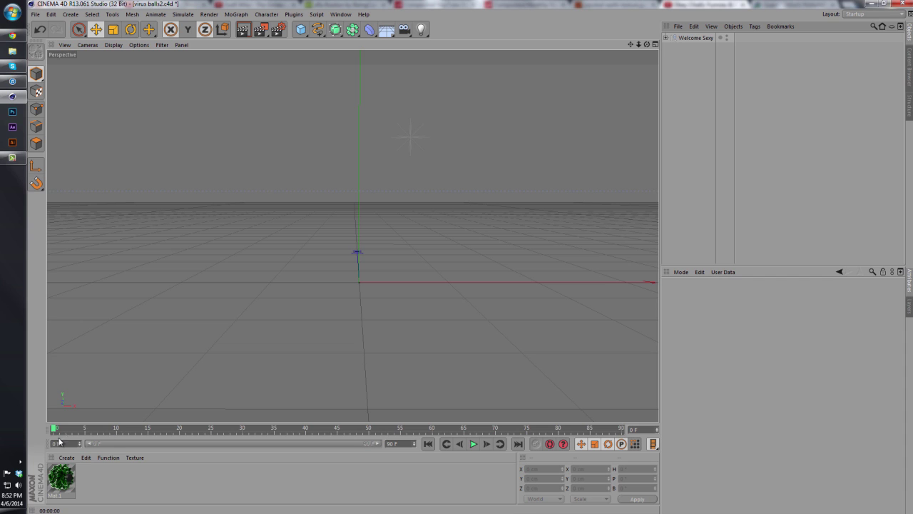
Step: Create a new material and turn off its specular highlights
right_click(67, 465)
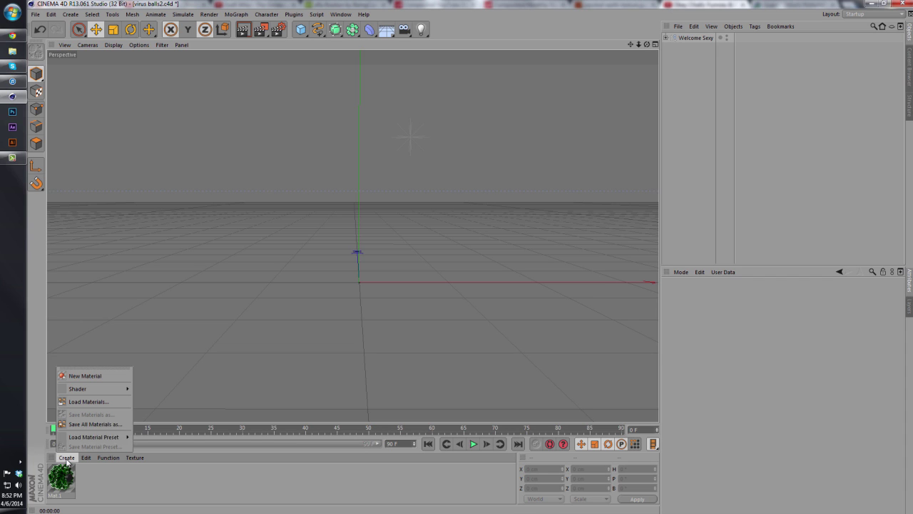
left_click(71, 374)
double_click(68, 480)
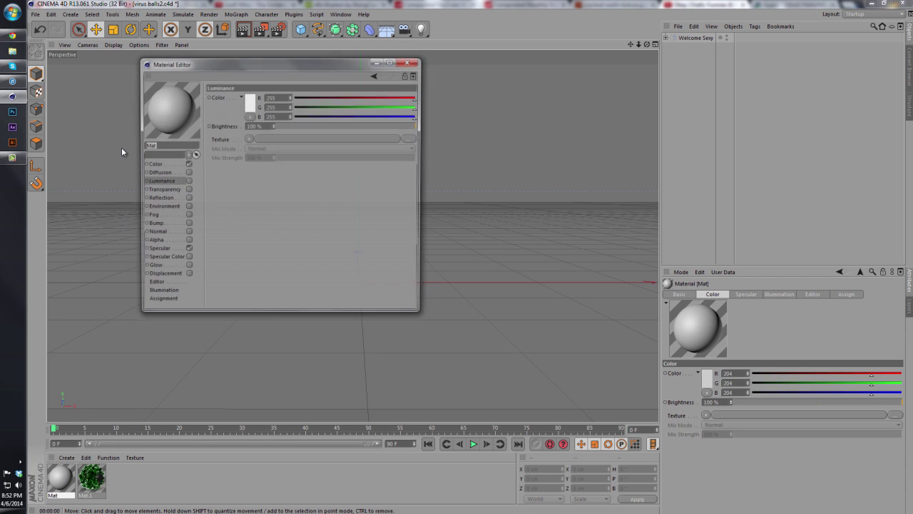
left_click(172, 251)
left_click(187, 250)
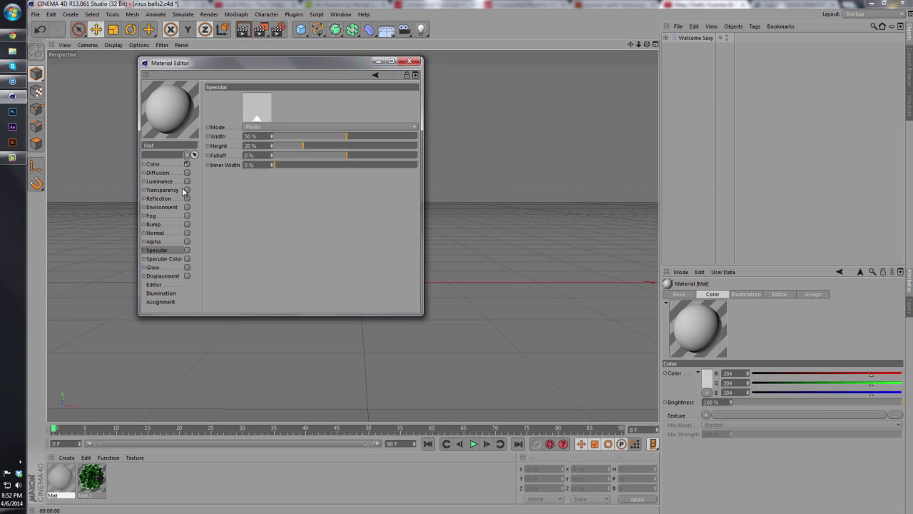
Step: Set the material's base colour to near-black RGB 10 and preview it on an animated object
left_click(177, 164)
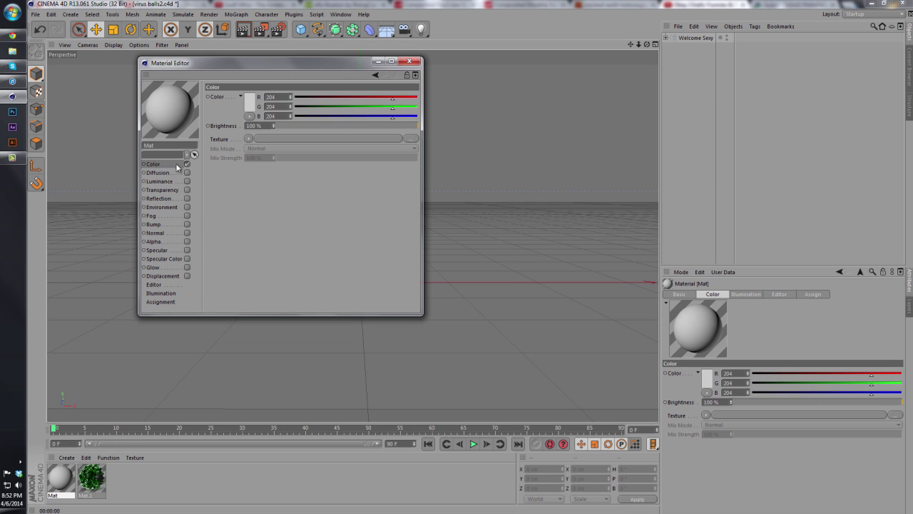
left_click(250, 105)
left_click_drag(217, 118, 187, 119)
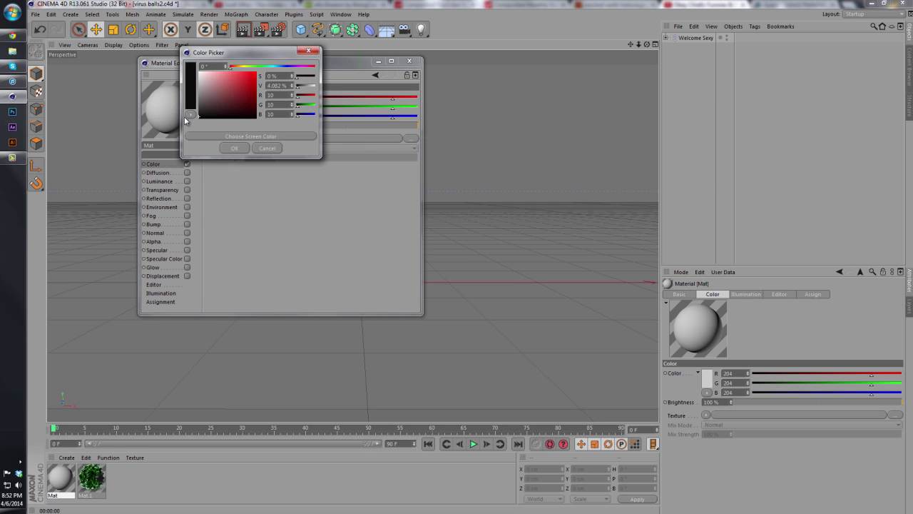
left_click(235, 148)
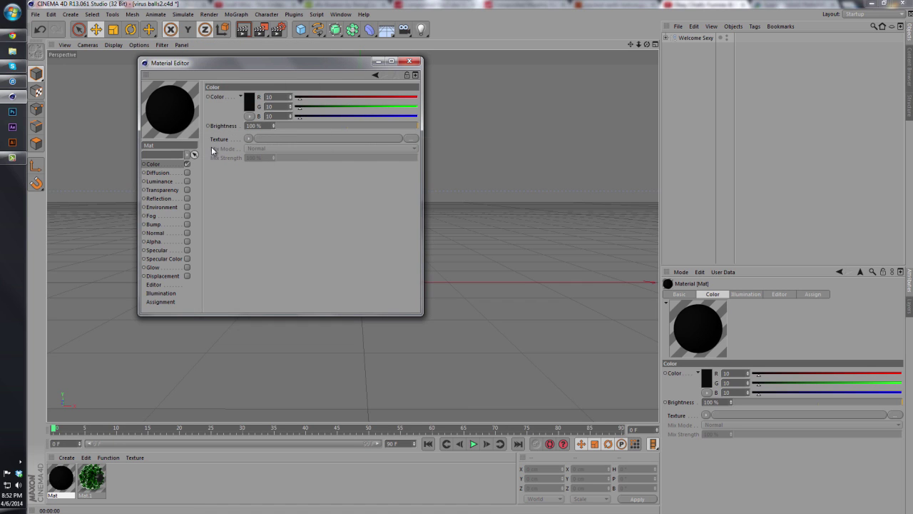
right_click(178, 107)
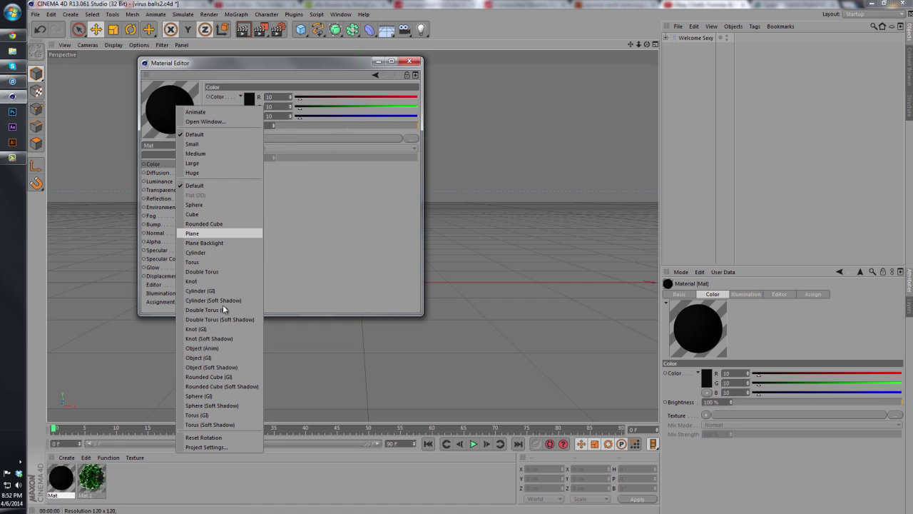
left_click(202, 347)
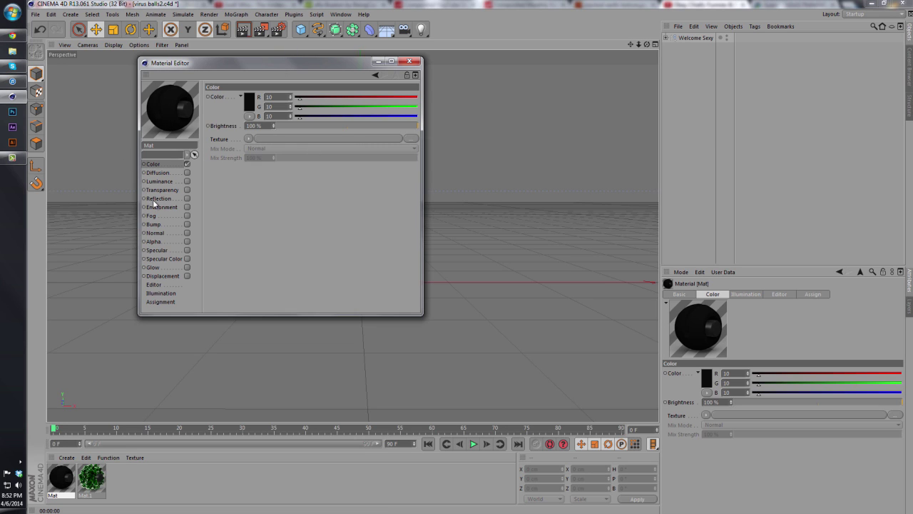
Step: Enable the material's luminance with a Fresnel shader as its texture
left_click(166, 183)
left_click(187, 181)
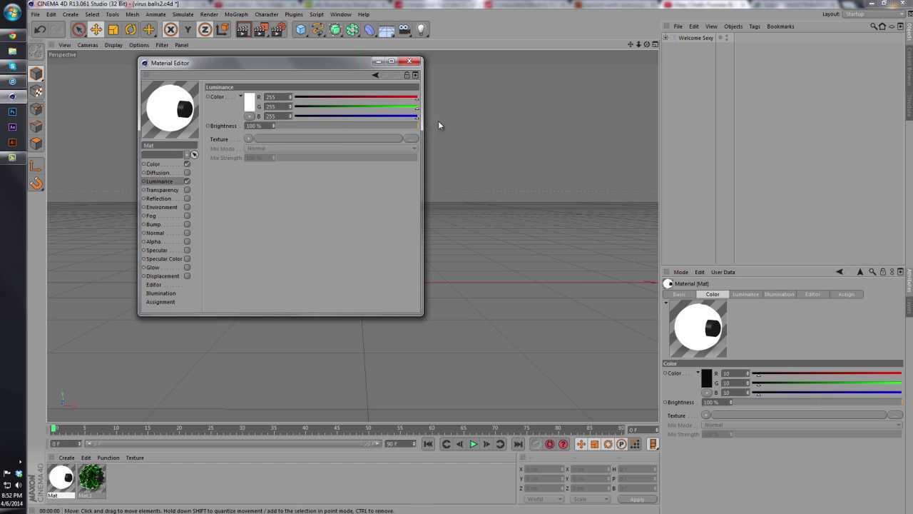
left_click(248, 140)
left_click(256, 233)
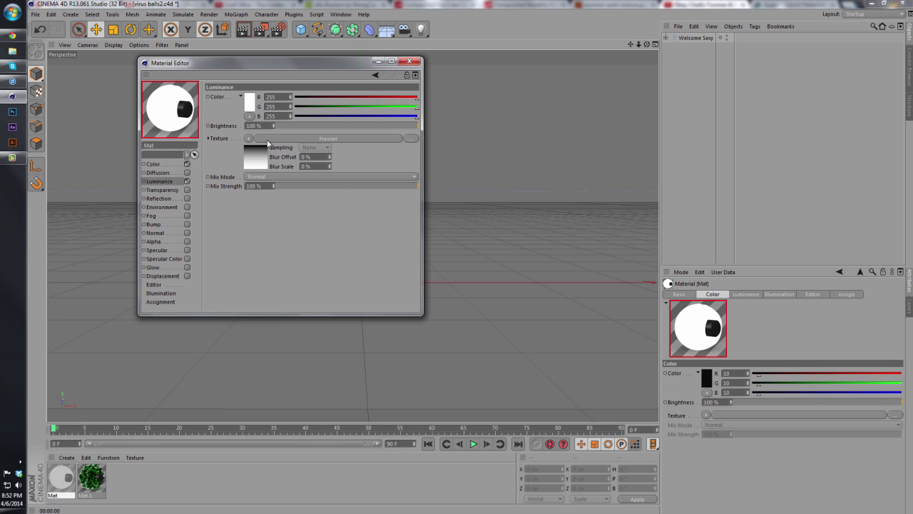
left_click(255, 166)
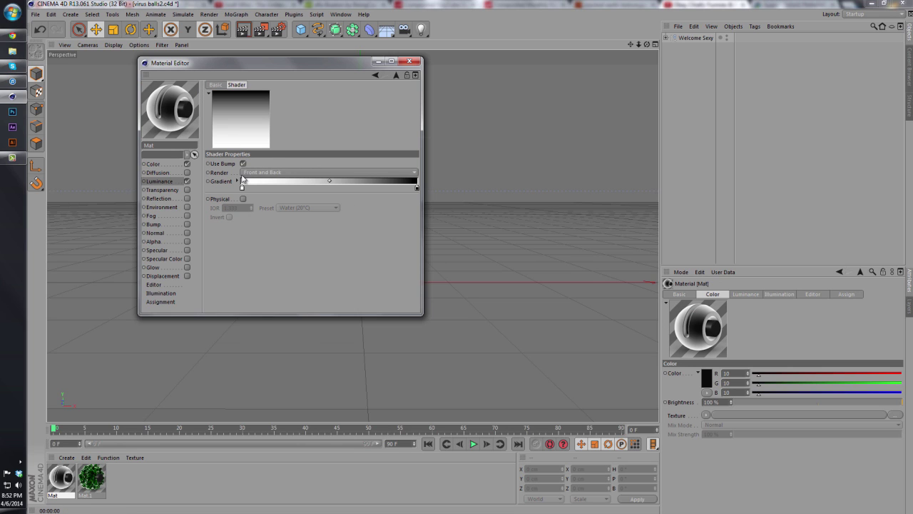
Step: Add a dark blue knot to the Fresnel gradient, nudge it left, and enable Glow
left_click(325, 187)
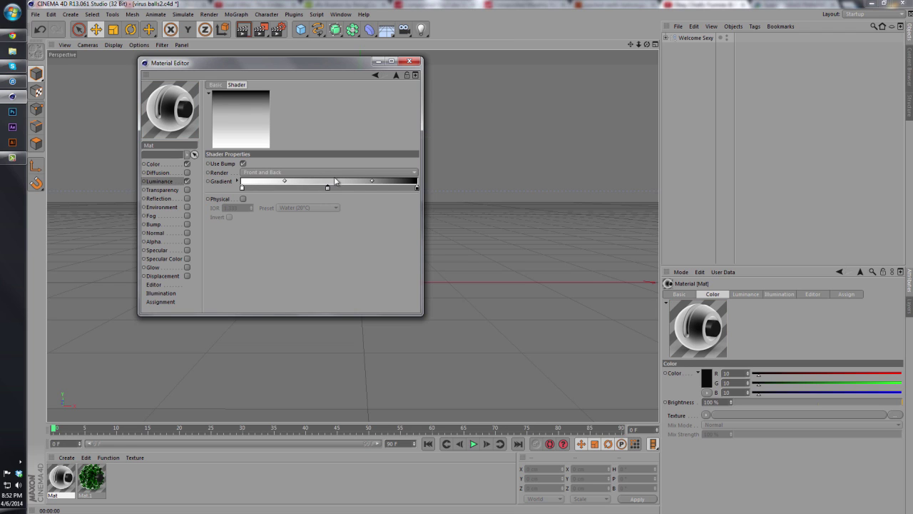
double_click(327, 188)
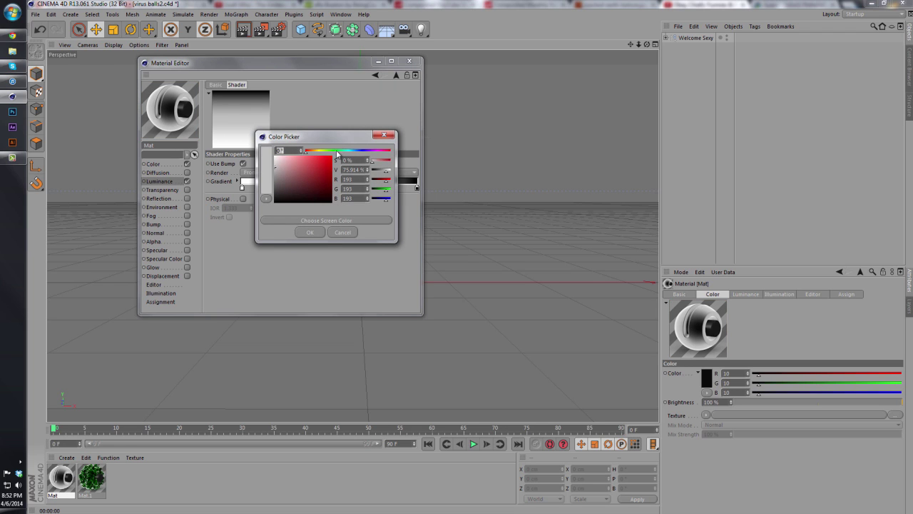
left_click_drag(335, 151, 375, 185)
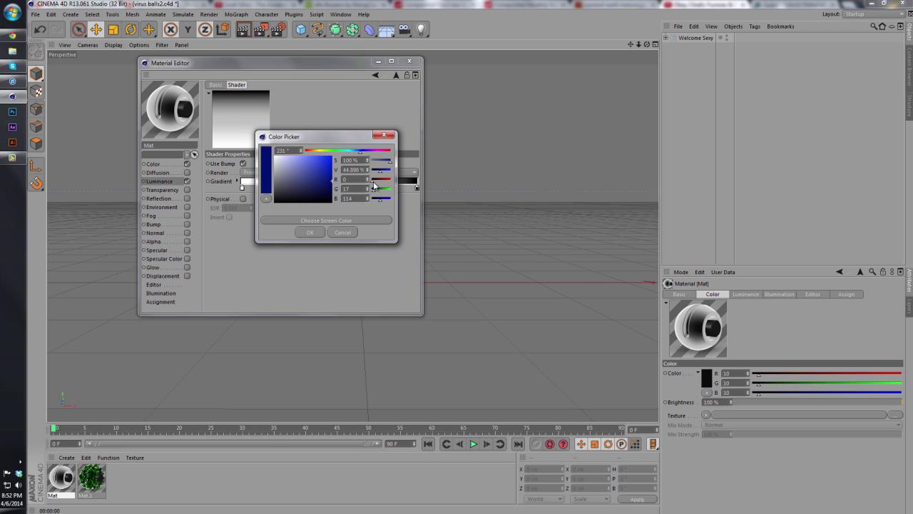
left_click(309, 232)
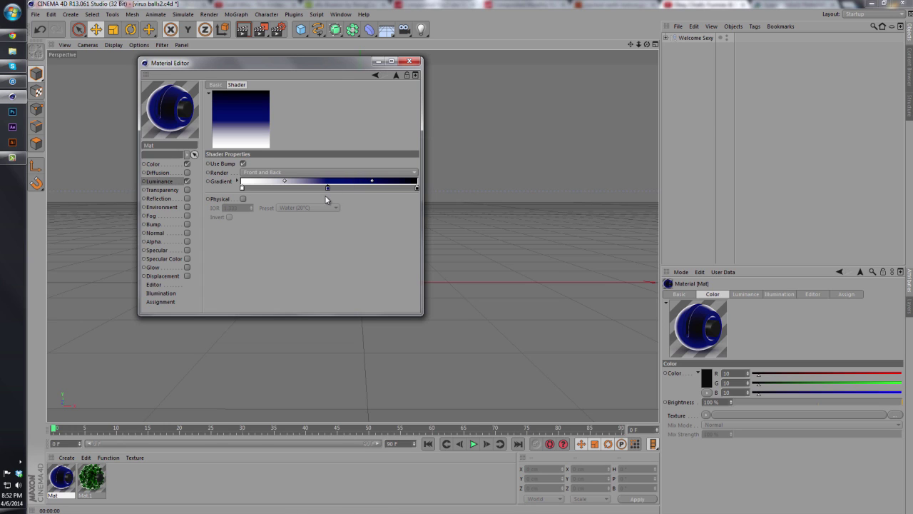
left_click_drag(327, 188, 312, 189)
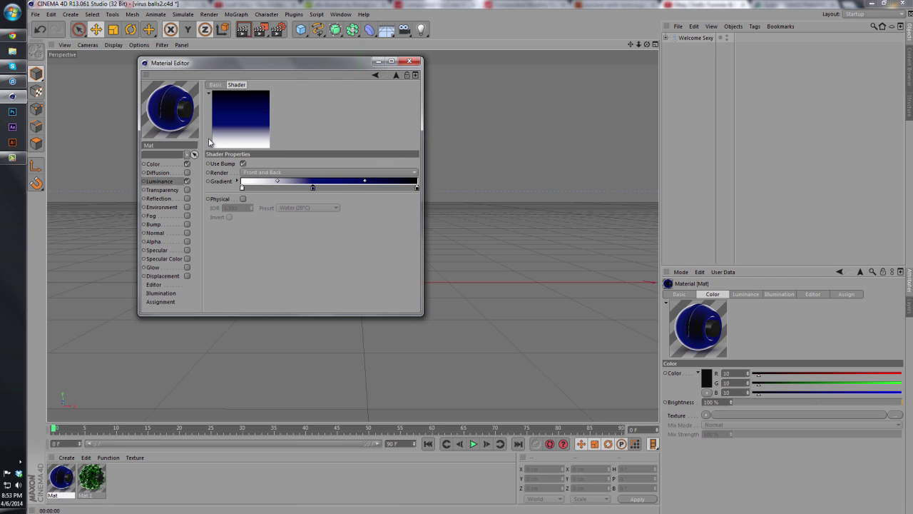
left_click(157, 267)
left_click(187, 267)
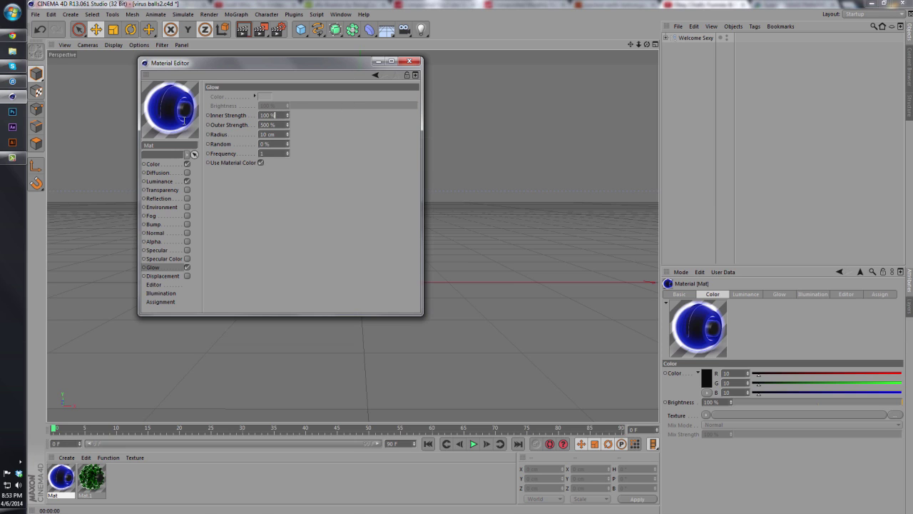
Step: Set the glow to Inner Strength 60 %, Outer Strength 10 % and Radius 5 cm
type("60")
key("Return")
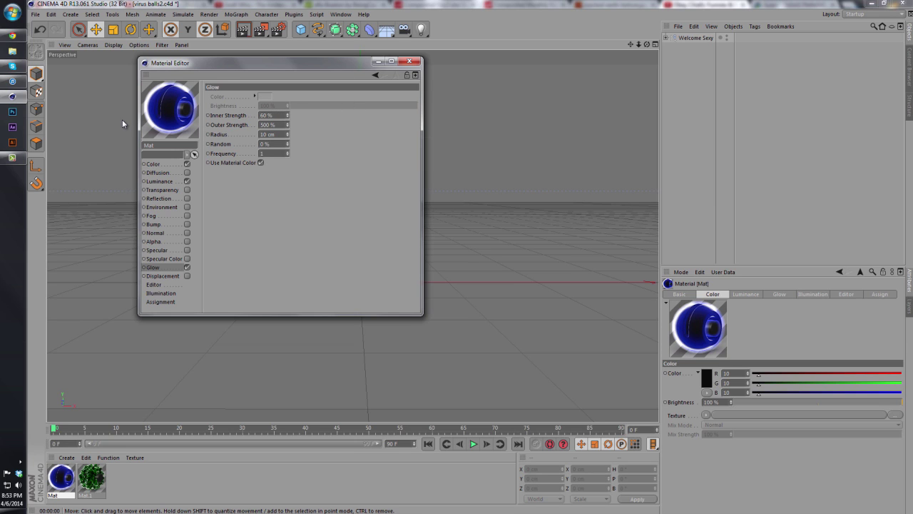
left_click_drag(290, 128, 174, 139)
type("10")
key("Return")
type("5")
key("Return")
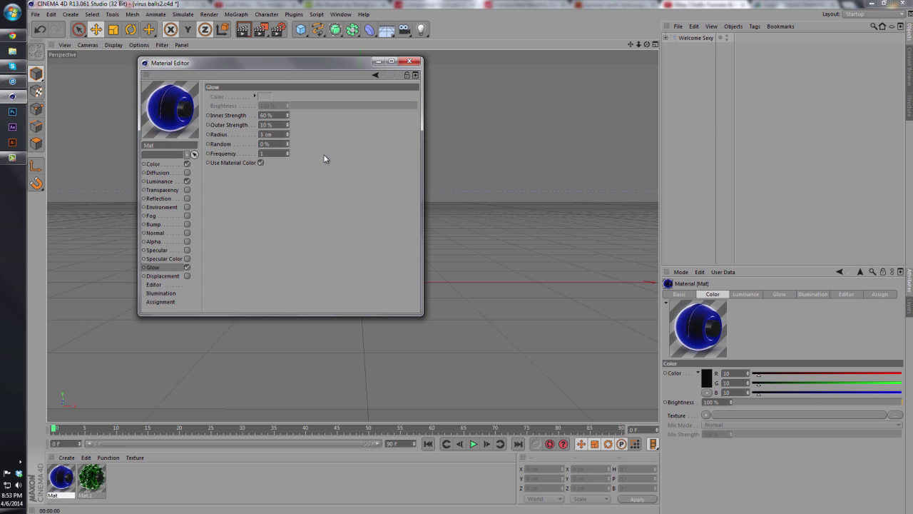
Step: Enable displacement on the material with a Noise shader as its texture
left_click(163, 276)
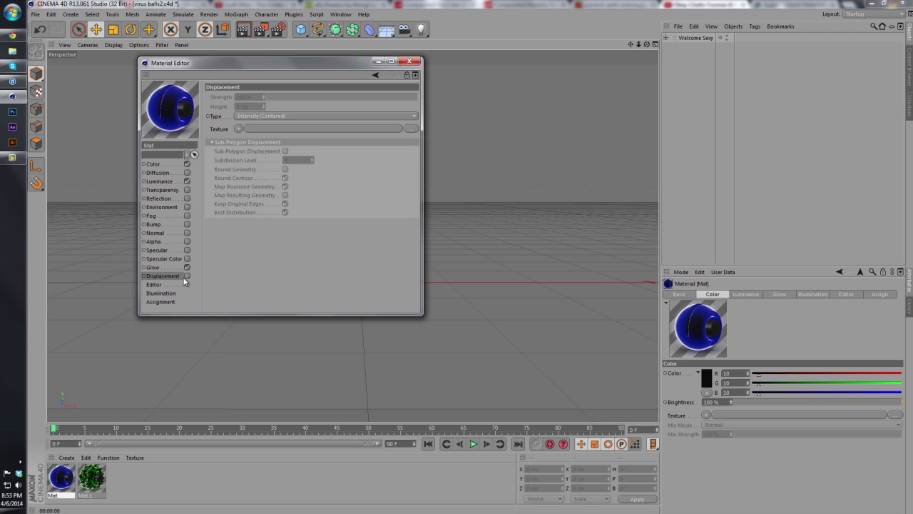
left_click(187, 276)
left_click(237, 129)
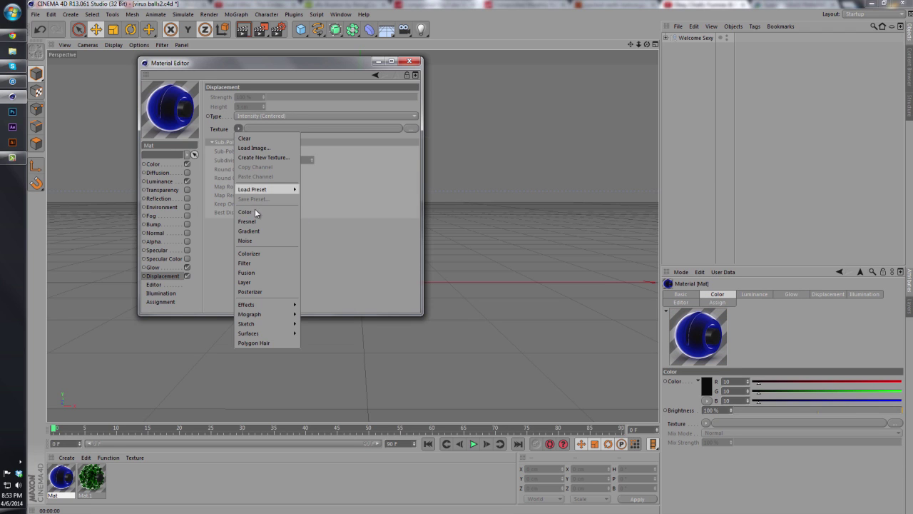
left_click(266, 236)
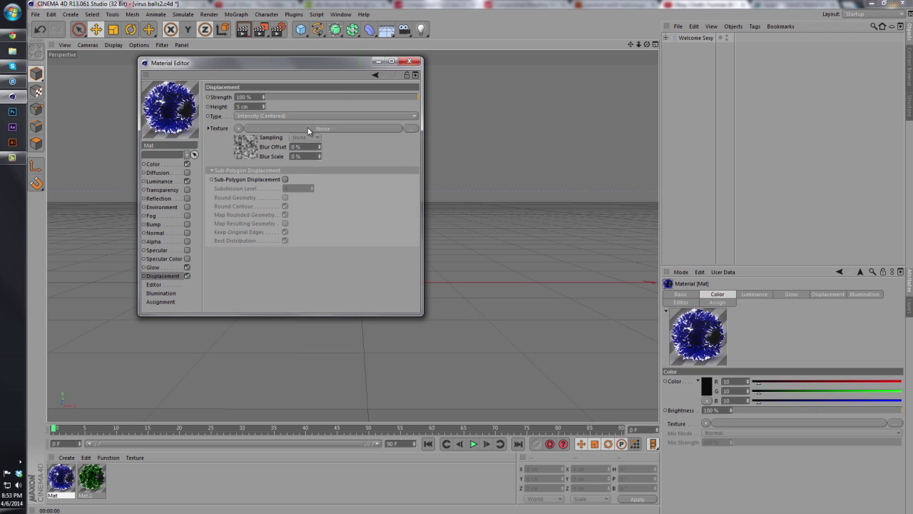
Step: Set the Noise shader's Global Scale to 250 %
left_click(307, 128)
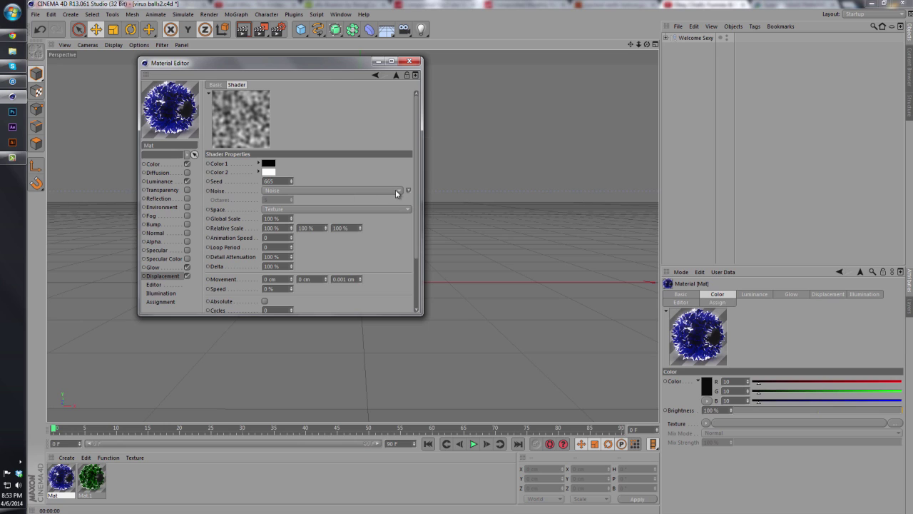
left_click(287, 218)
type("250")
key("Return")
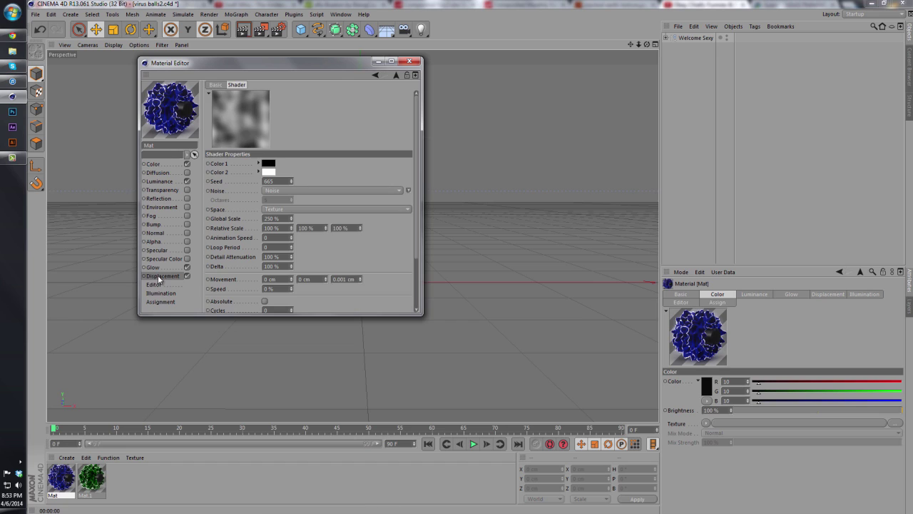
left_click(396, 75)
Step: Enable sub-polygon displacement with Round Geometry on and Round Contour off
left_click(285, 179)
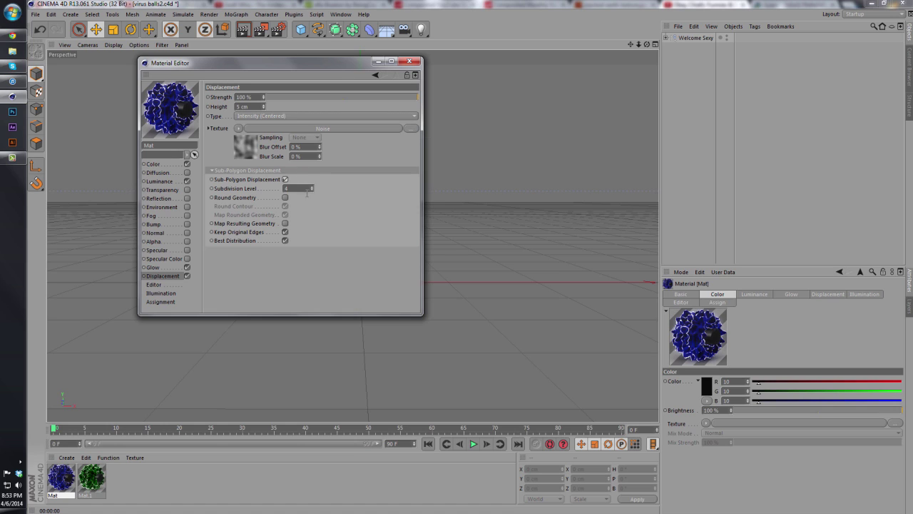
left_click(285, 197)
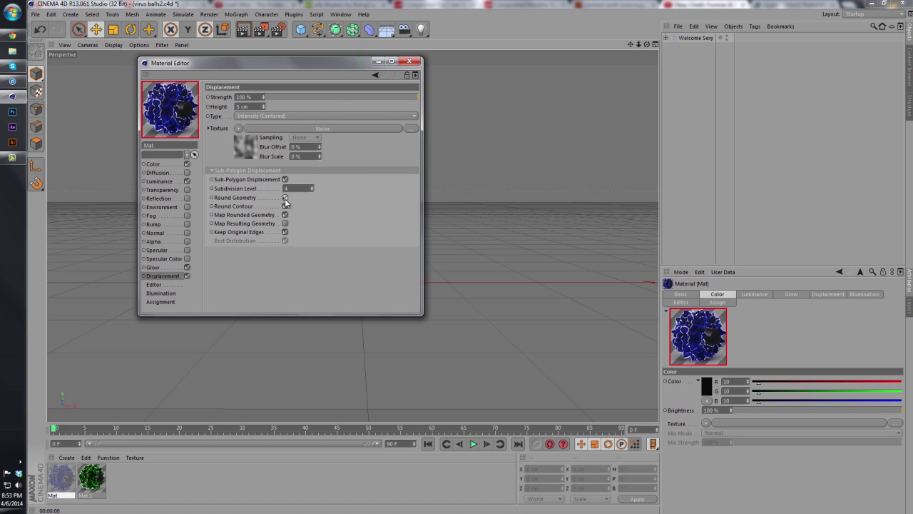
left_click(286, 206)
Step: Set the displacement Height to -25 cm and Strength to -100 %
left_click(250, 107)
type("-25")
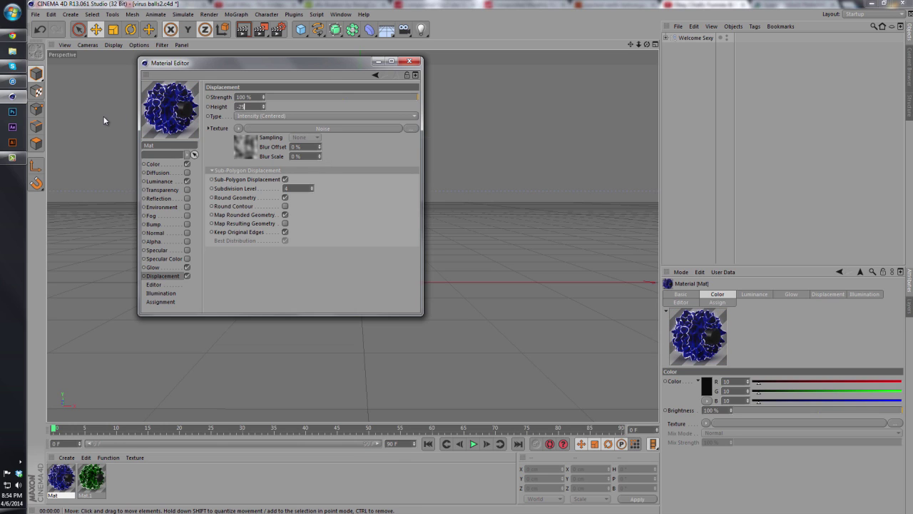
key("Return")
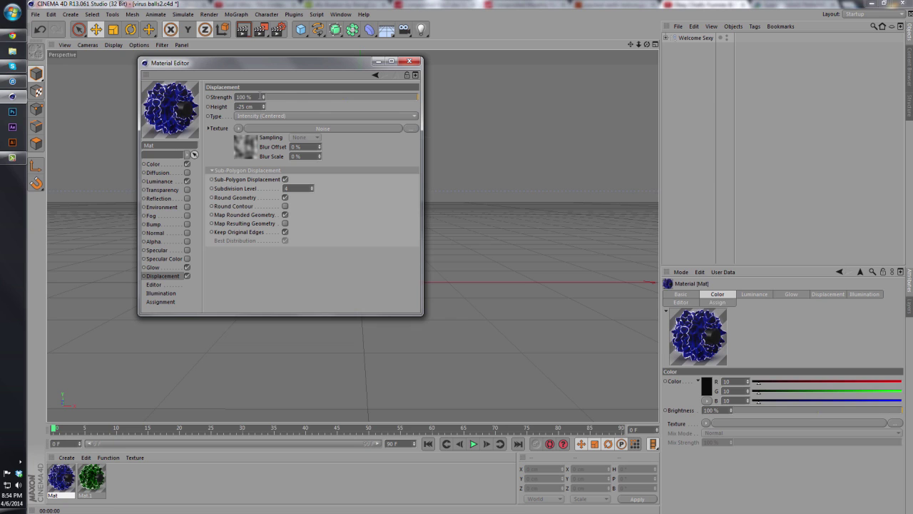
left_click(249, 97)
type("-100")
key("Return")
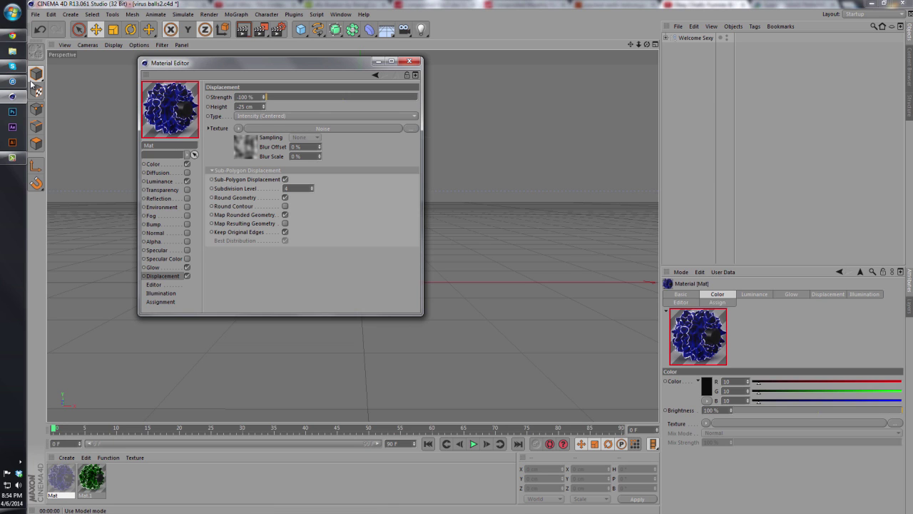
left_click_drag(326, 74, 702, 87)
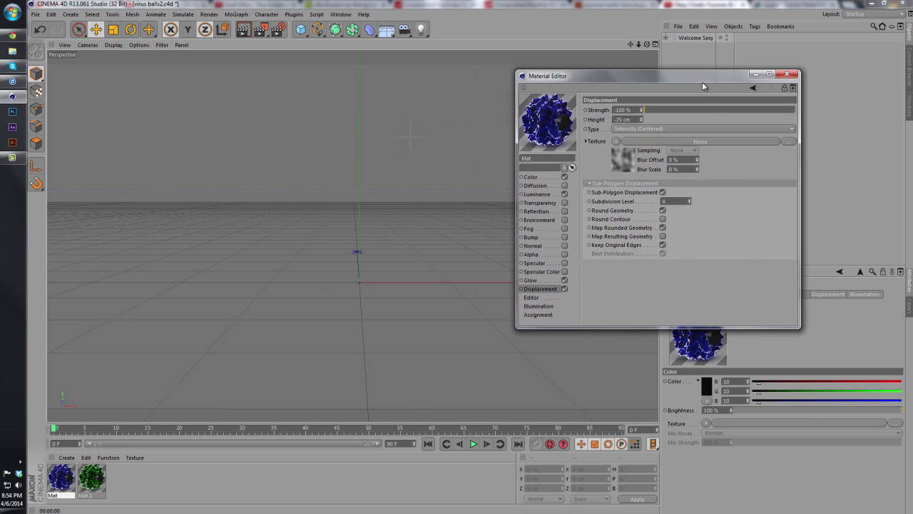
left_click(143, 482)
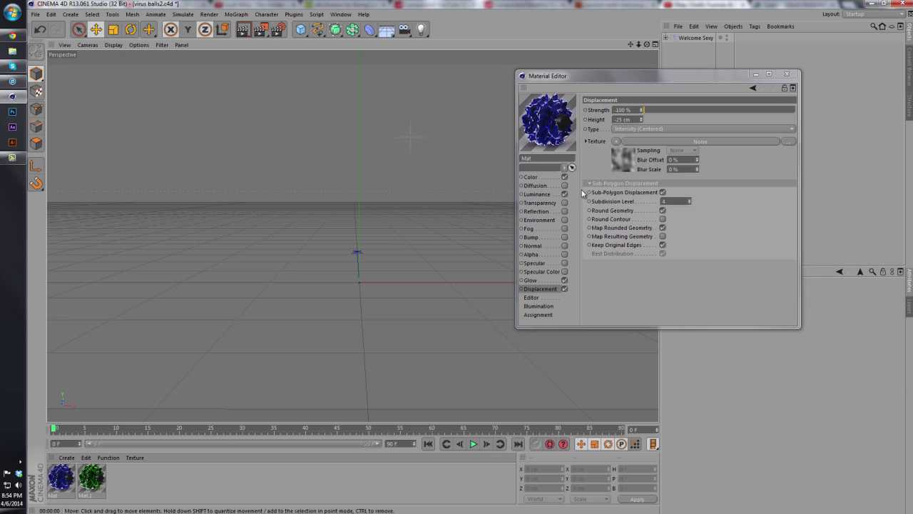
Step: Close the Material Editor window
left_click(786, 74)
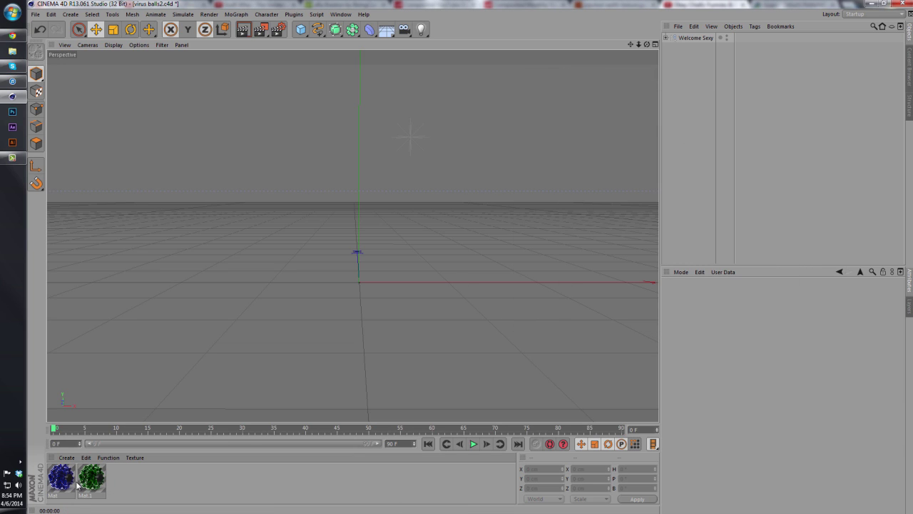
left_click(71, 482)
left_click(133, 483)
Step: Add a Platonic solid to the scene with 4 segments
left_click(301, 30)
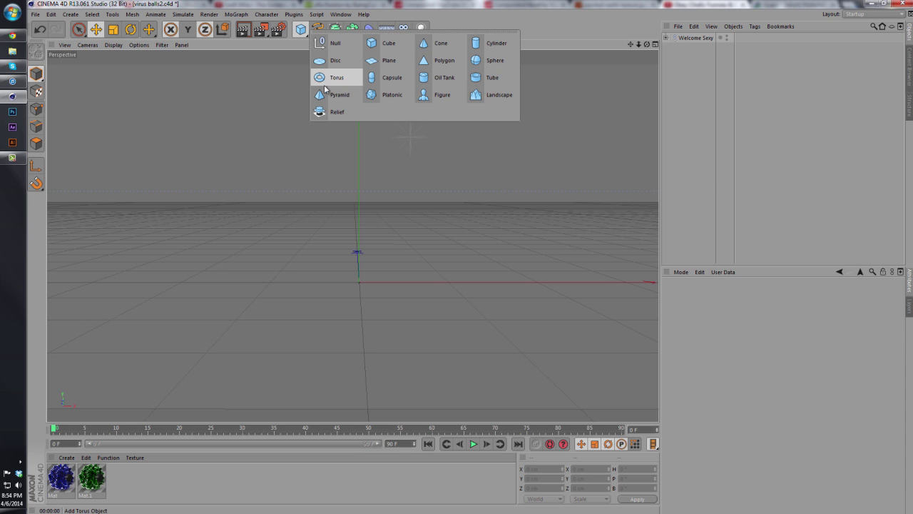
left_click(389, 95)
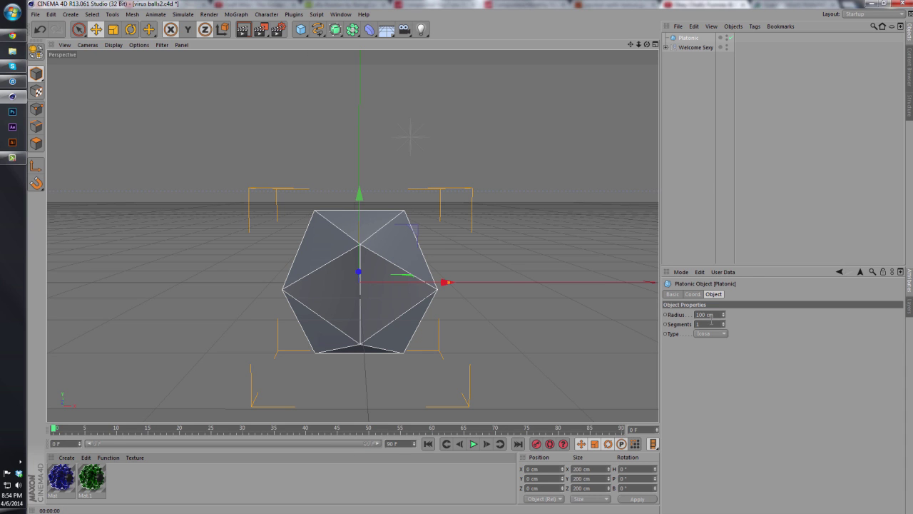
type("4")
key("Return")
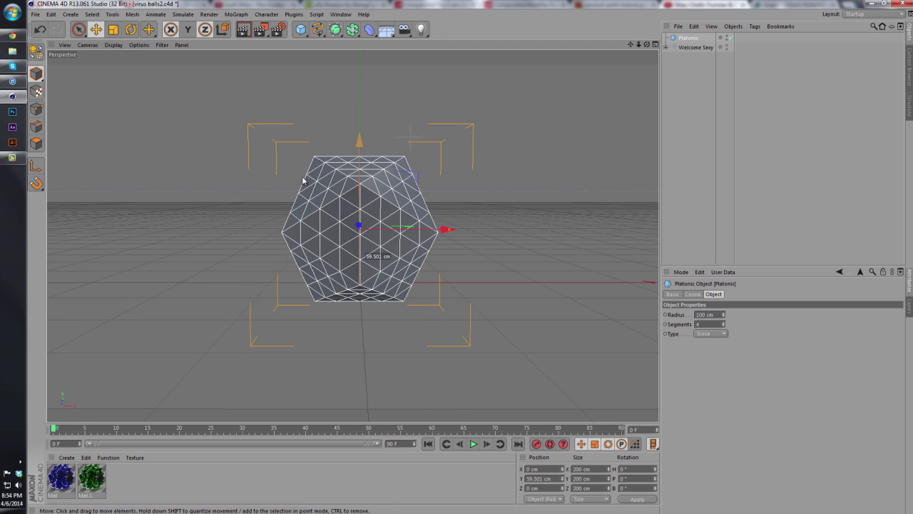
left_click(70, 479)
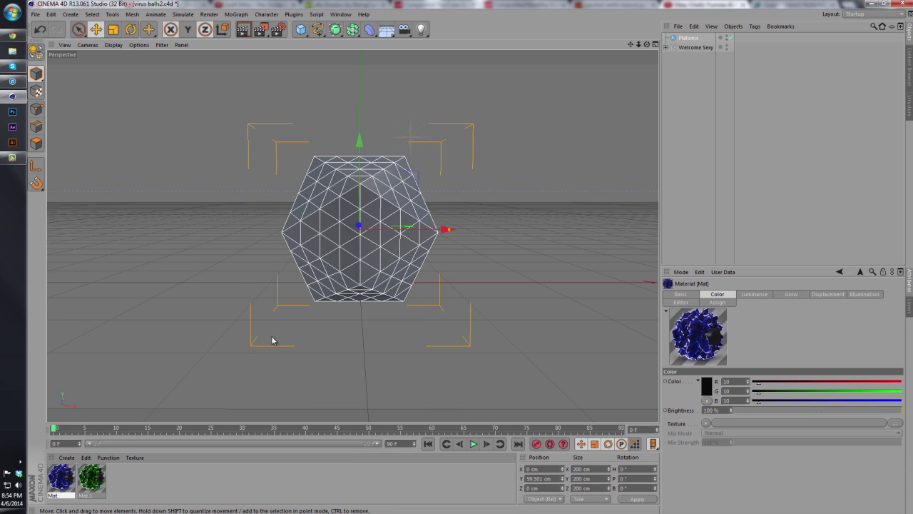
Step: Apply the Mat material to the Platonic and render the view to check the blue glow
left_click(194, 485)
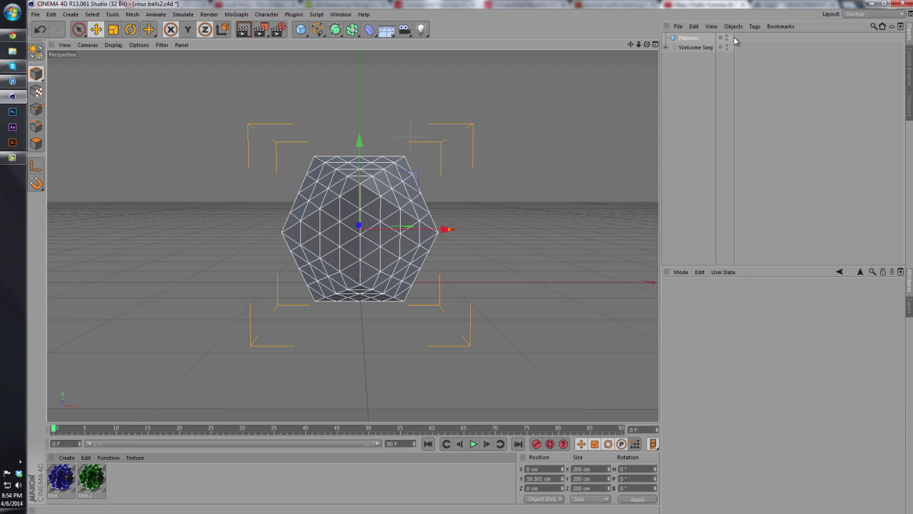
left_click(691, 39)
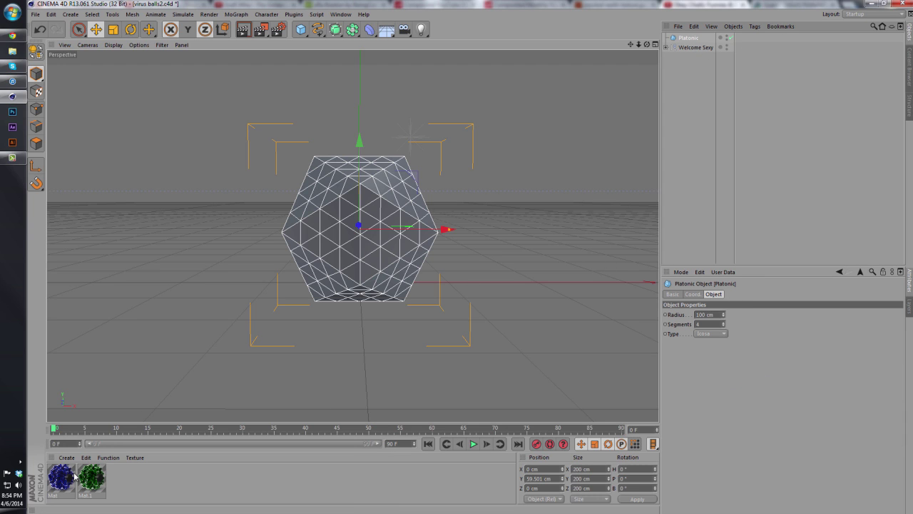
left_click_drag(74, 477, 341, 242)
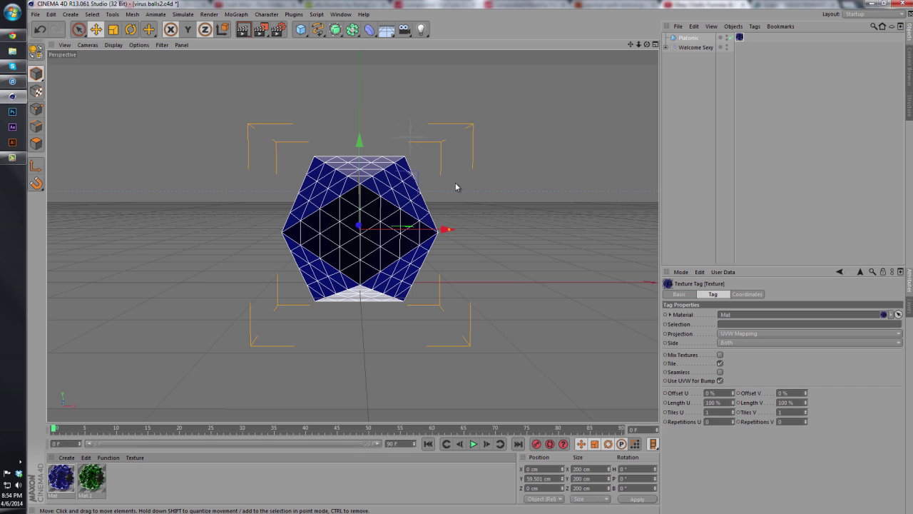
left_click(70, 488)
left_click(248, 31)
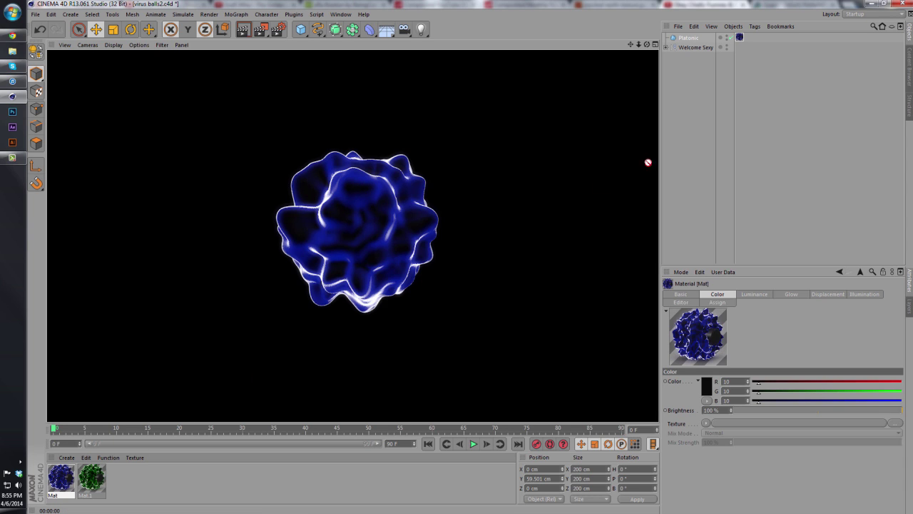
Step: Try the green Mat.1 on the Platonic, then delete its tag and re-render with blue Mat
left_click_drag(702, 43, 699, 39)
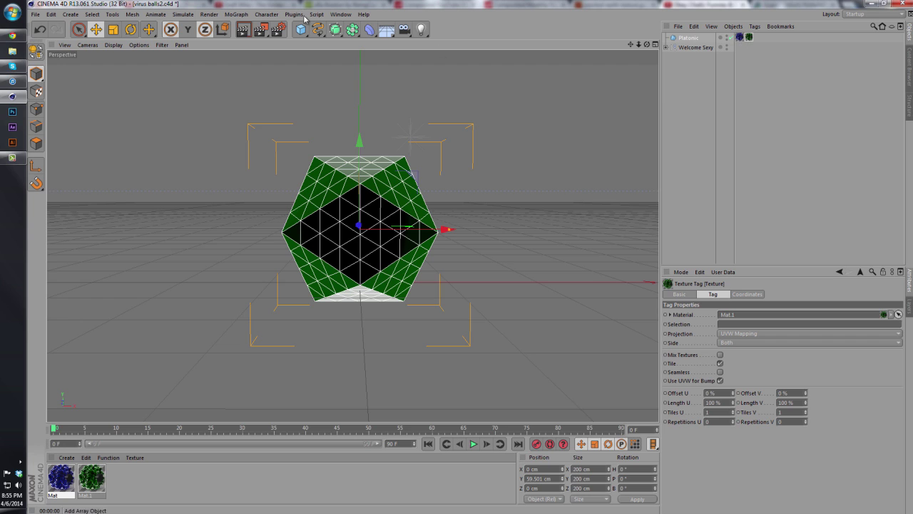
left_click(250, 28)
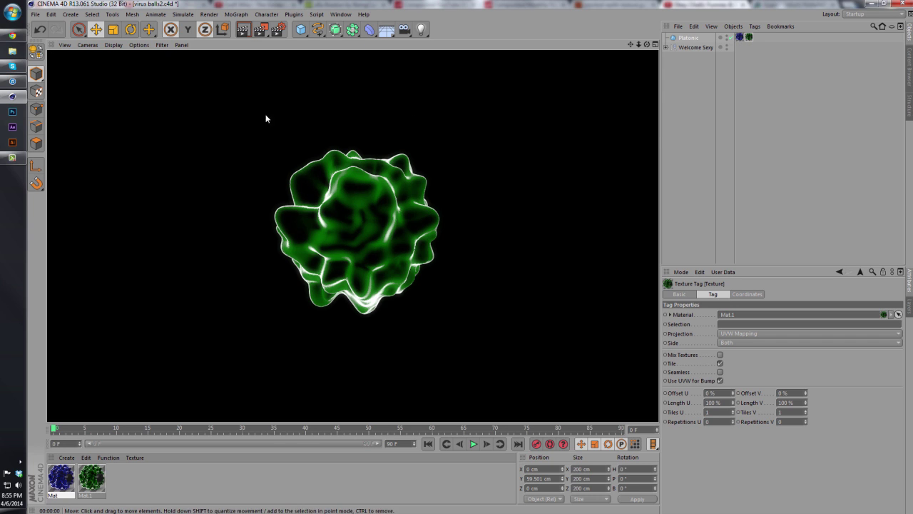
left_click(746, 39)
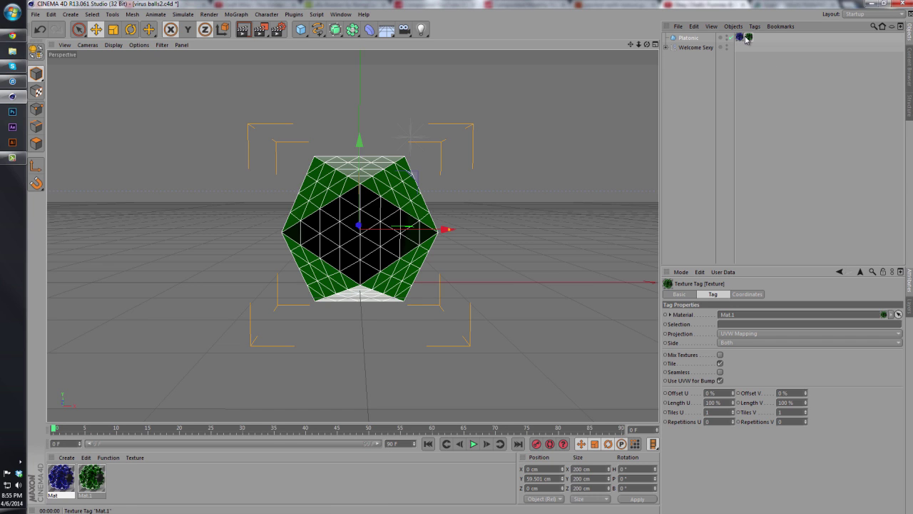
key("Delete")
key("ctrl+r")
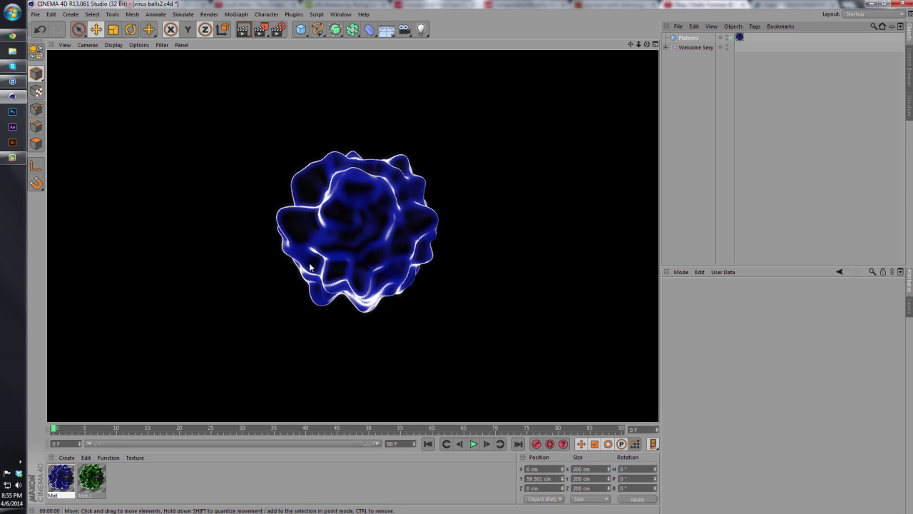
Step: Add a 200 cm cube and raise it above the platonic to about Y 109.588 cm
scroll(464, 259, "down", 6)
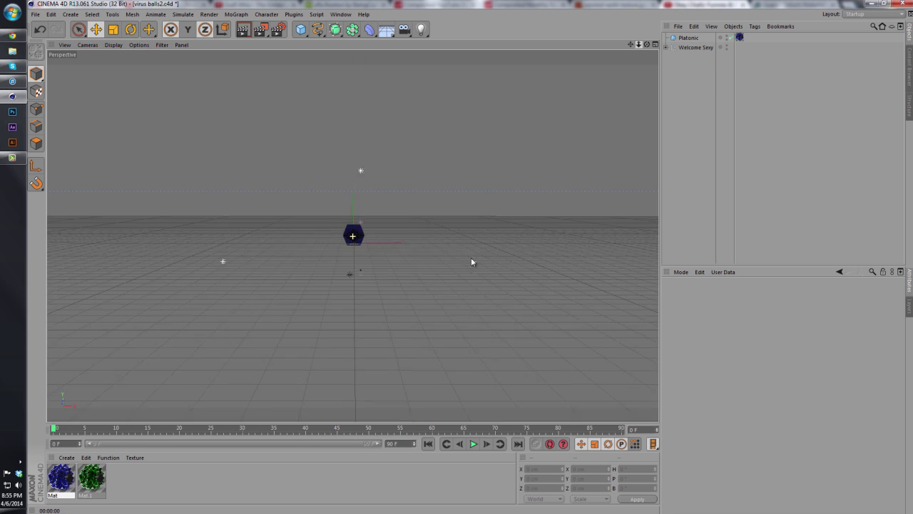
scroll(471, 262, "up", 4)
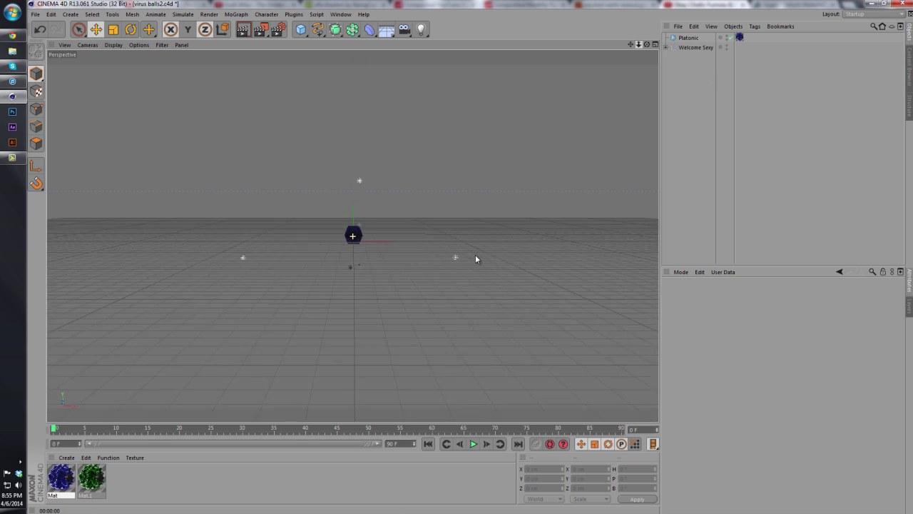
left_click(679, 26)
scroll(353, 235, "up", 1)
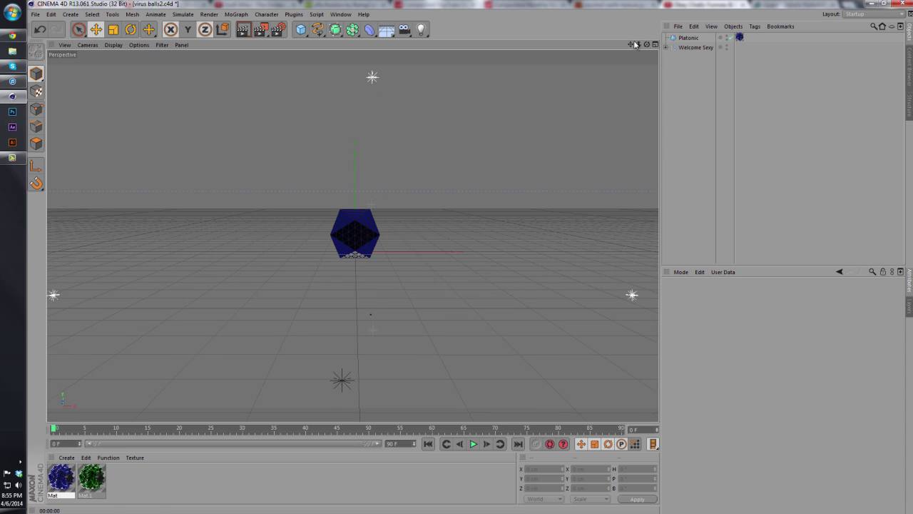
left_click_drag(301, 29, 311, 59)
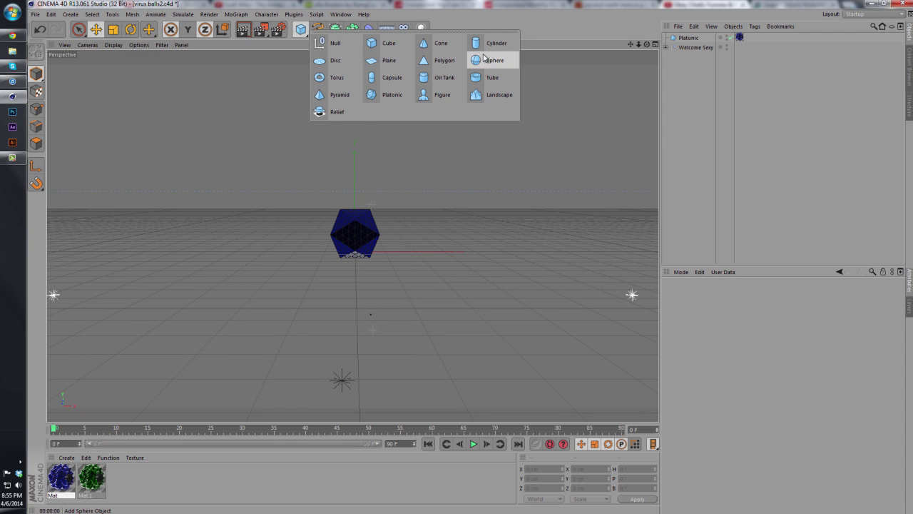
left_click(374, 44)
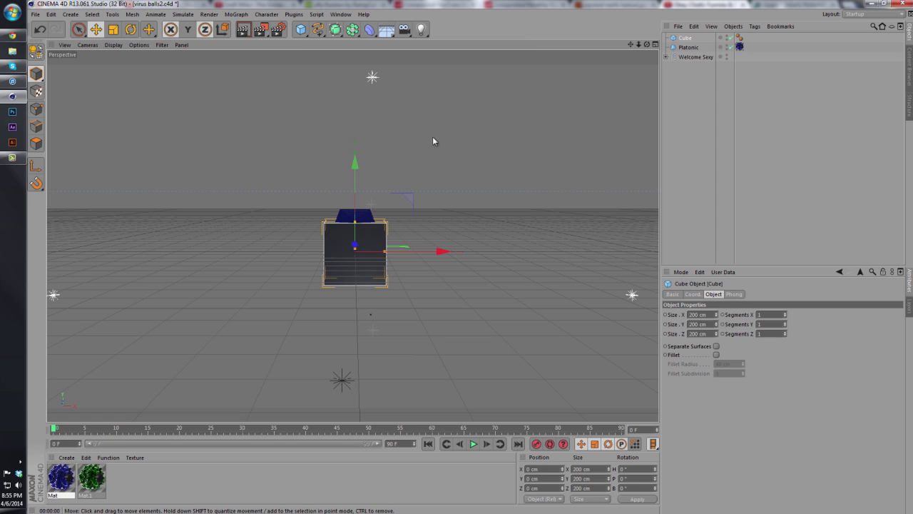
left_click_drag(357, 160, 362, 139)
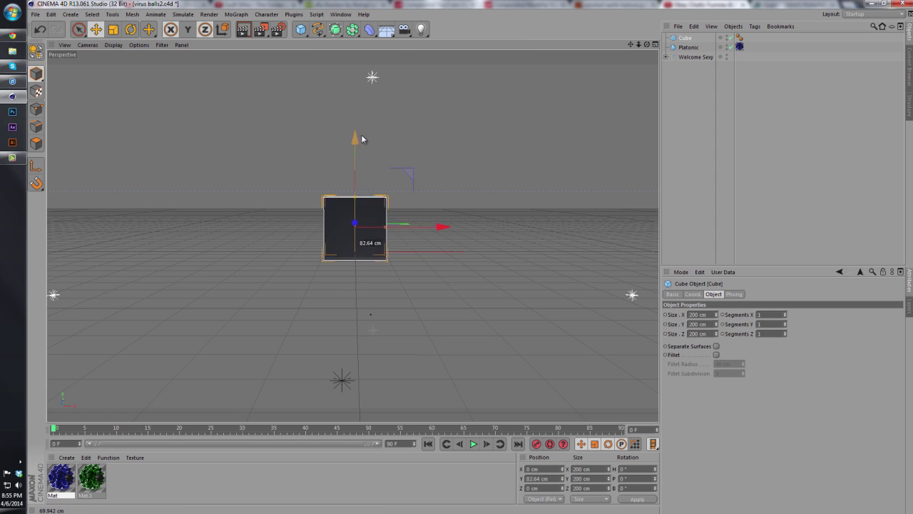
left_click(674, 127)
left_click(237, 14)
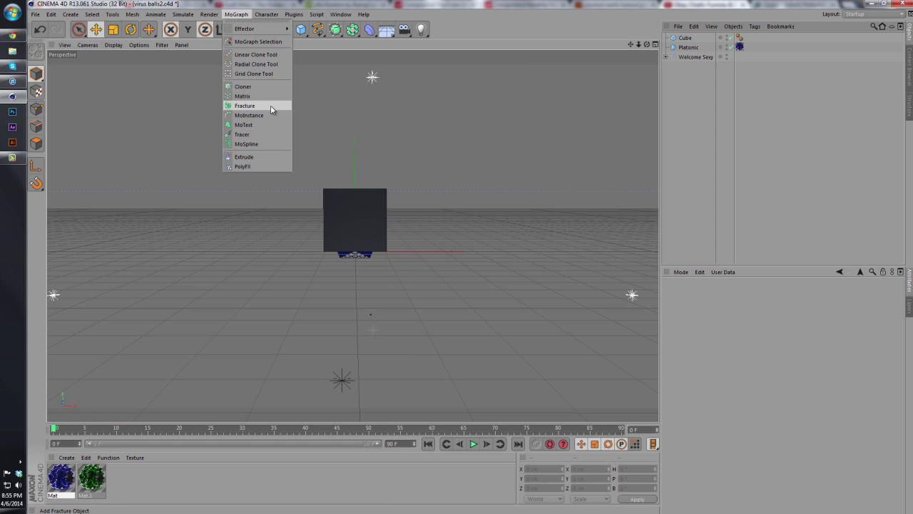
Step: Add a MoGraph Cloner and place the Platonic under it as its child
left_click(261, 87)
left_click_drag(688, 57, 689, 40)
left_click(688, 39)
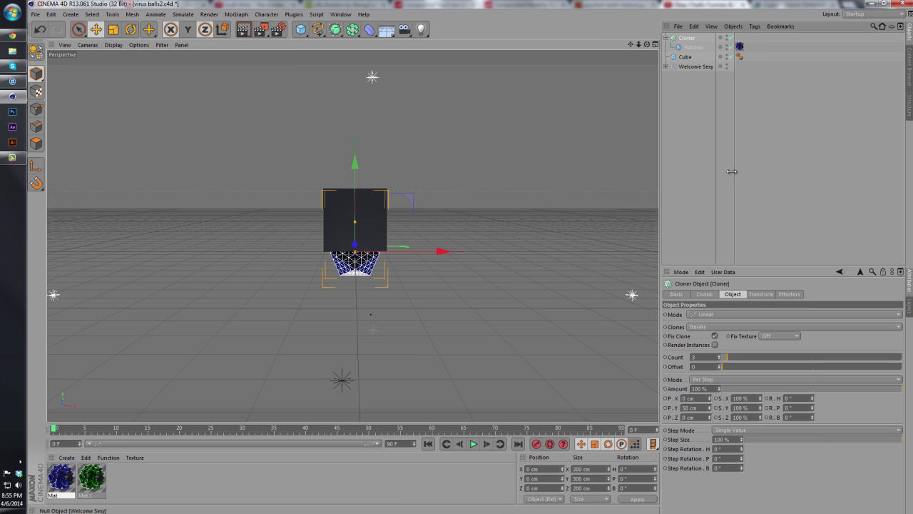
Step: Set the Cloner to Object mode with the Cube as the object and Surface distribution
left_click(724, 315)
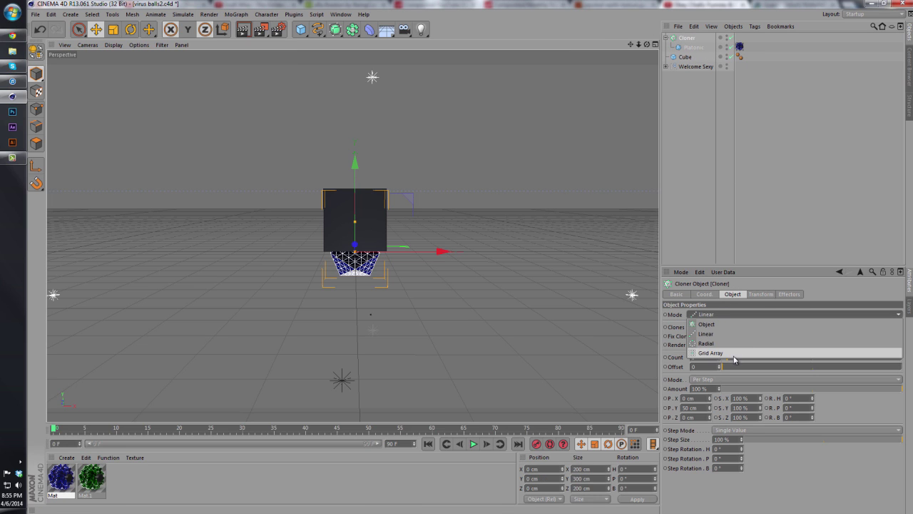
left_click(717, 323)
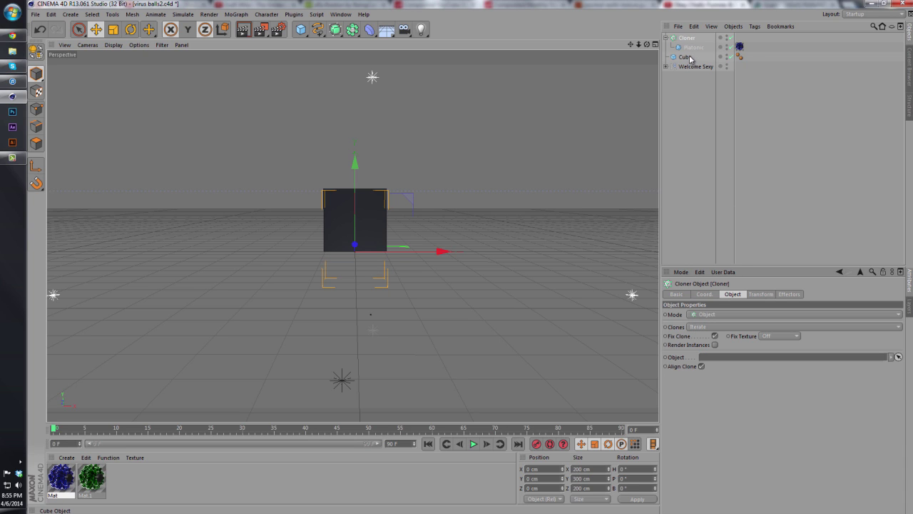
left_click_drag(686, 57, 735, 358)
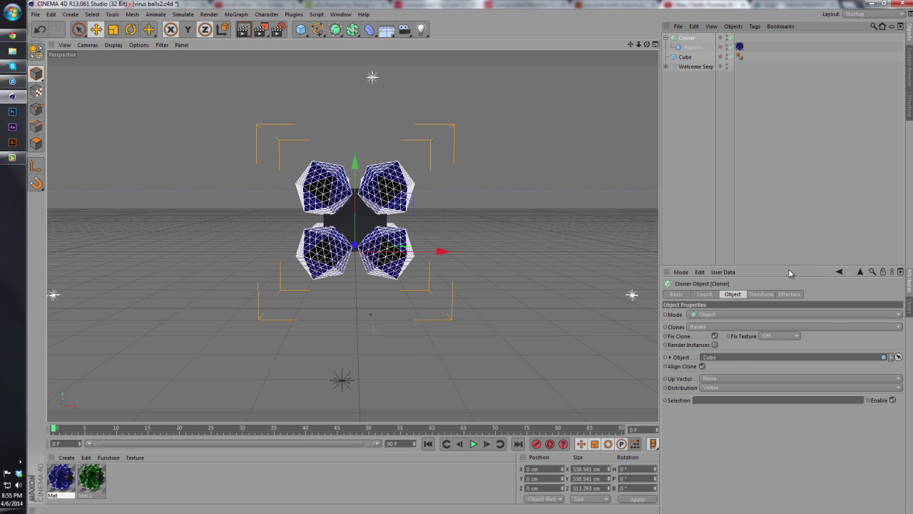
left_click(723, 388)
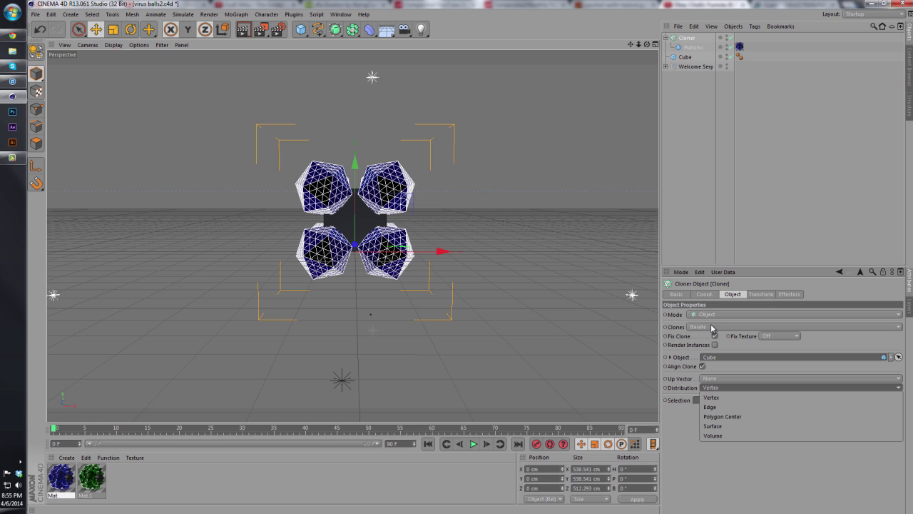
left_click(746, 426)
left_click(696, 176)
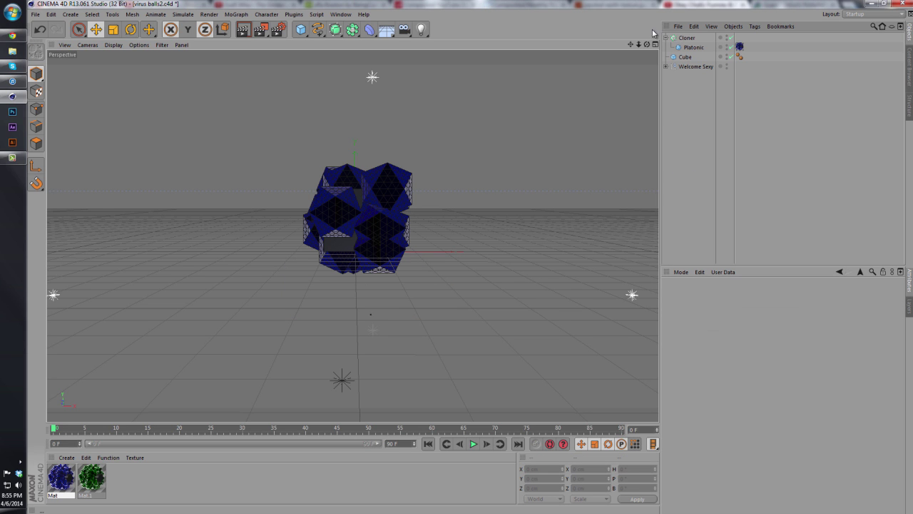
Step: Scale the Cube up to 487.25 cm and render a preview of the glowing blue clones
scroll(472, 255, "up", 4)
scroll(472, 256, "down", 2)
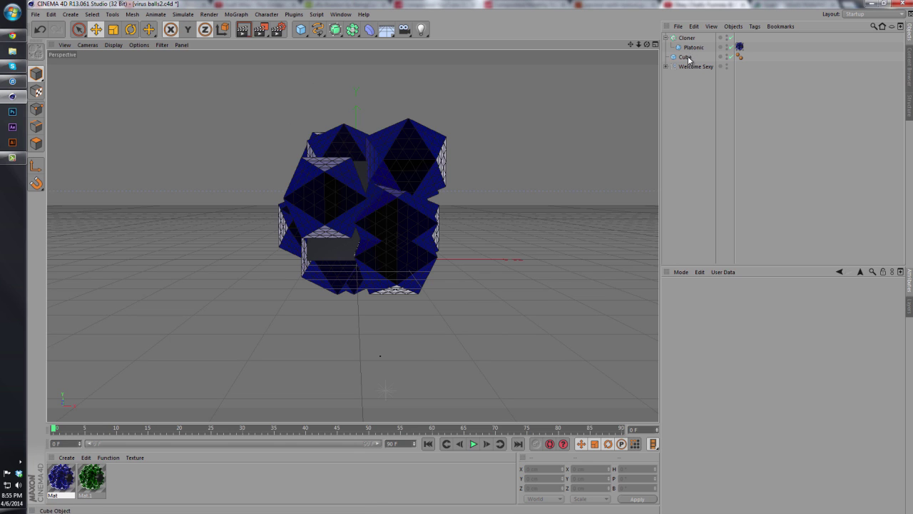
left_click(687, 57)
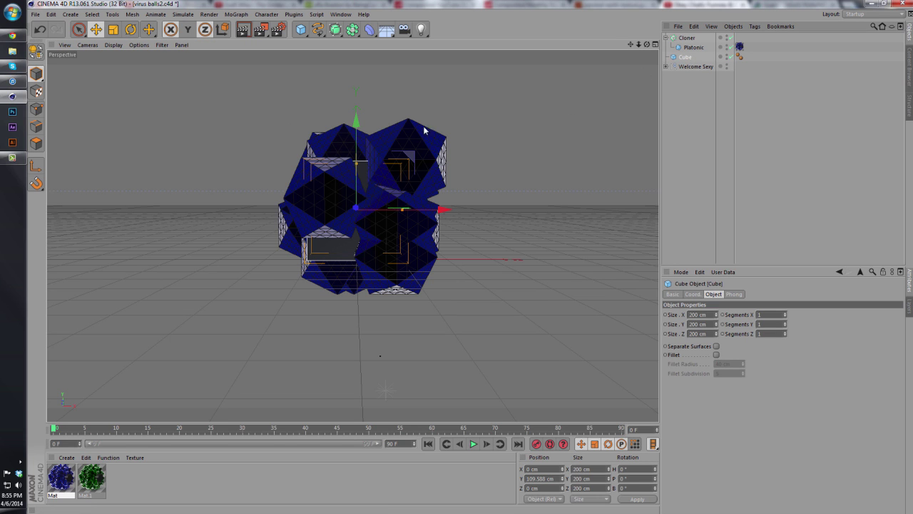
key("t")
left_click_drag(404, 146, 578, 45)
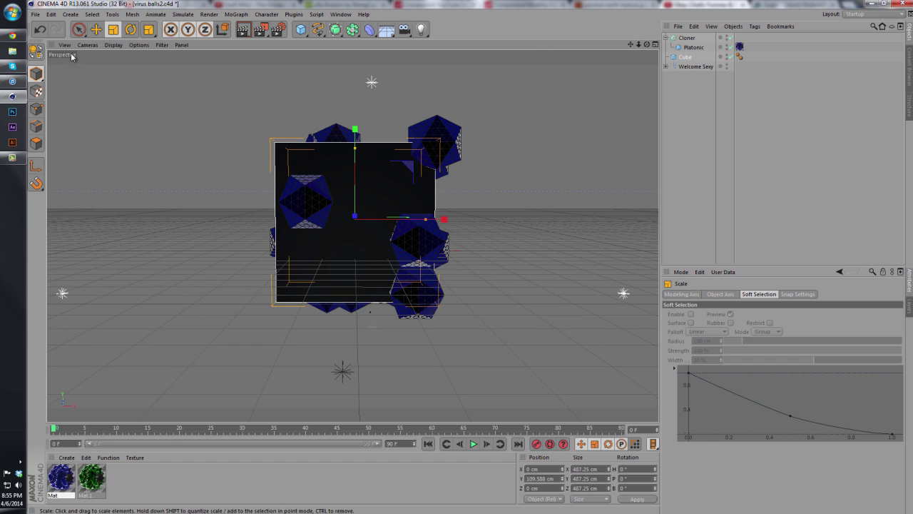
left_click(242, 29)
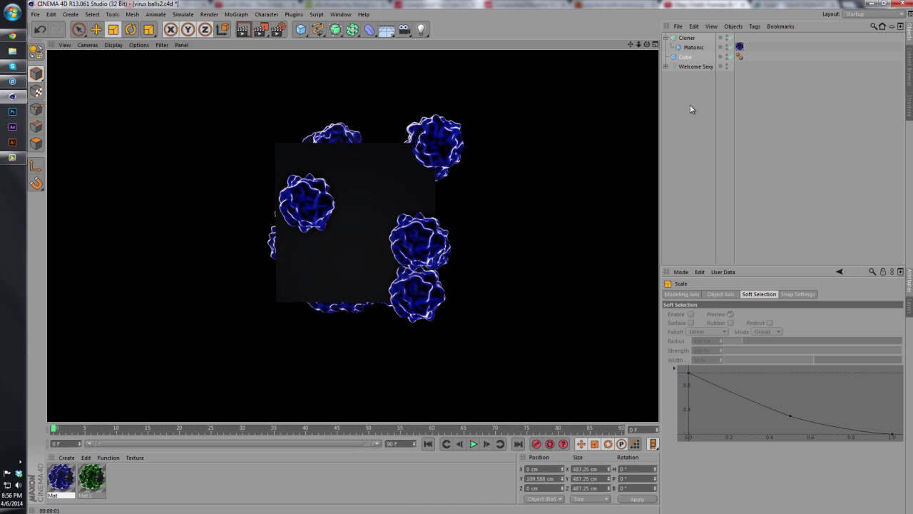
Step: Delete the Cloner with its Platonic, then the Cube, leaving only the Welcome Sexy object
left_click(681, 82)
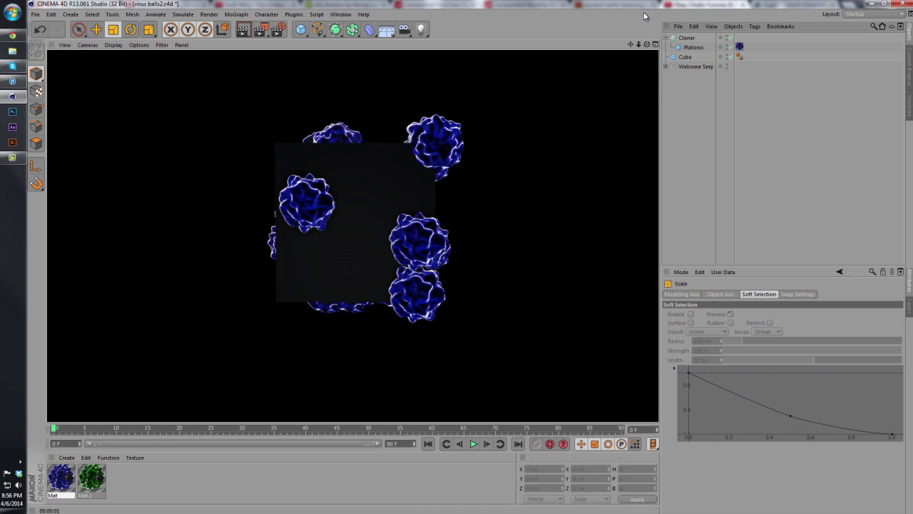
left_click(684, 38)
key("Delete")
left_click(684, 38)
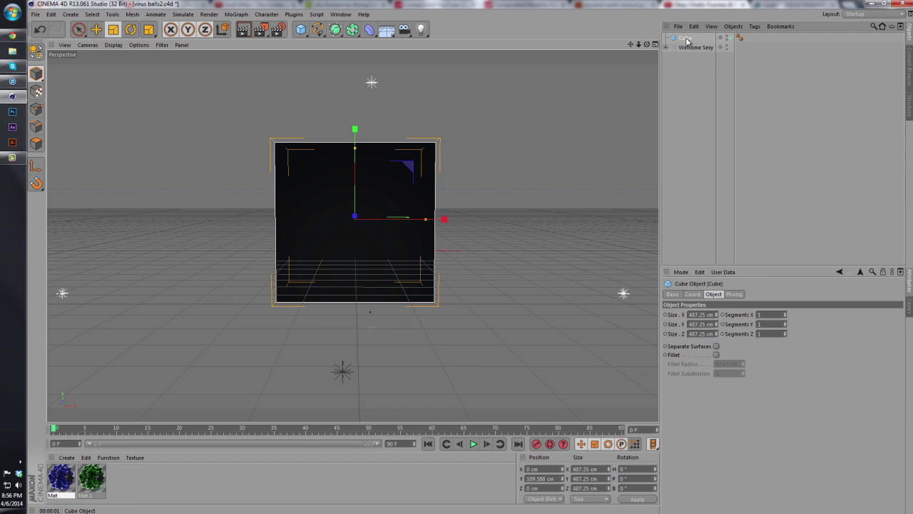
key("Delete")
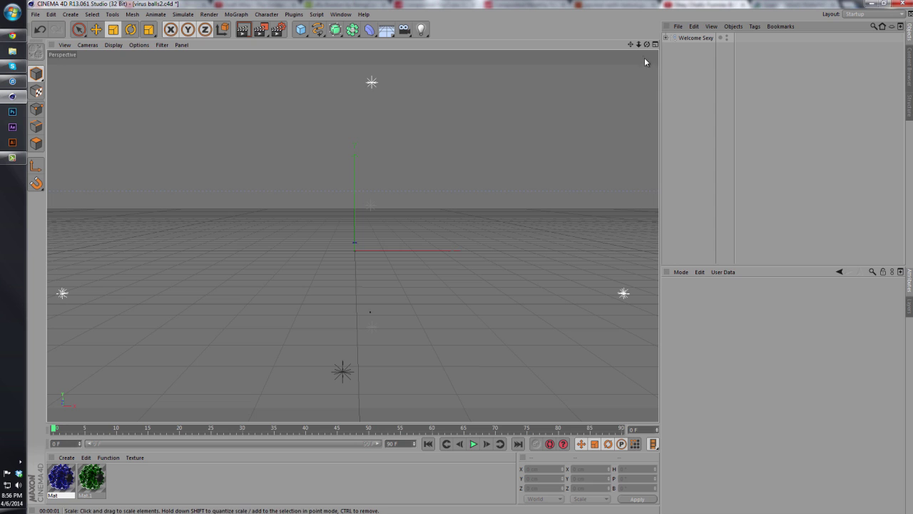
scroll(470, 258, "up", 3)
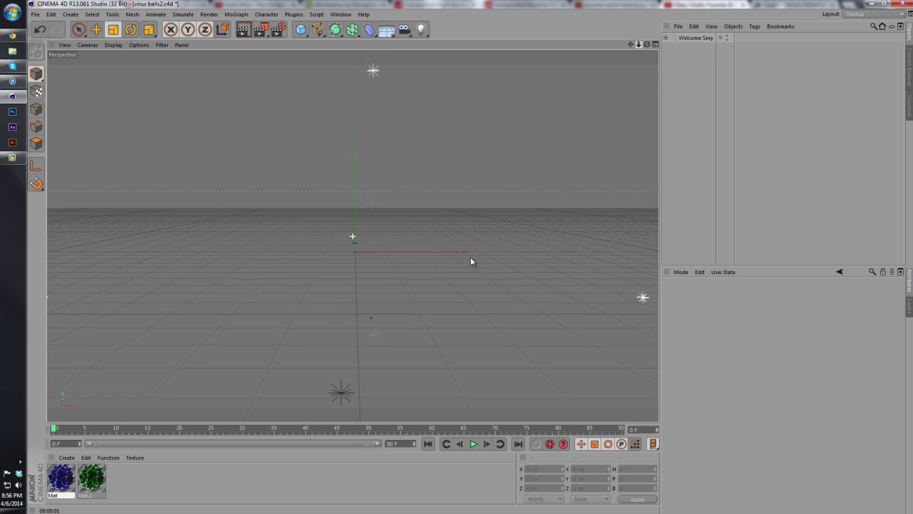
scroll(471, 259, "up", 5)
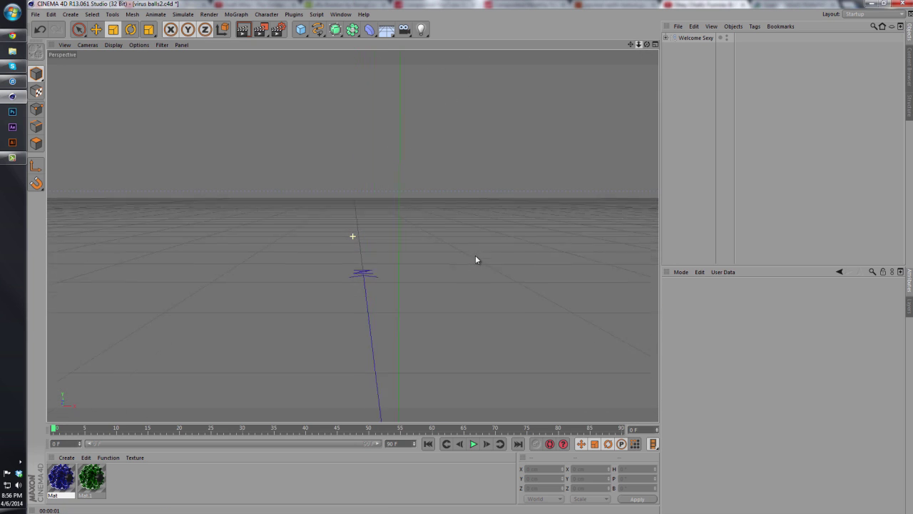
scroll(472, 257, "up", 5)
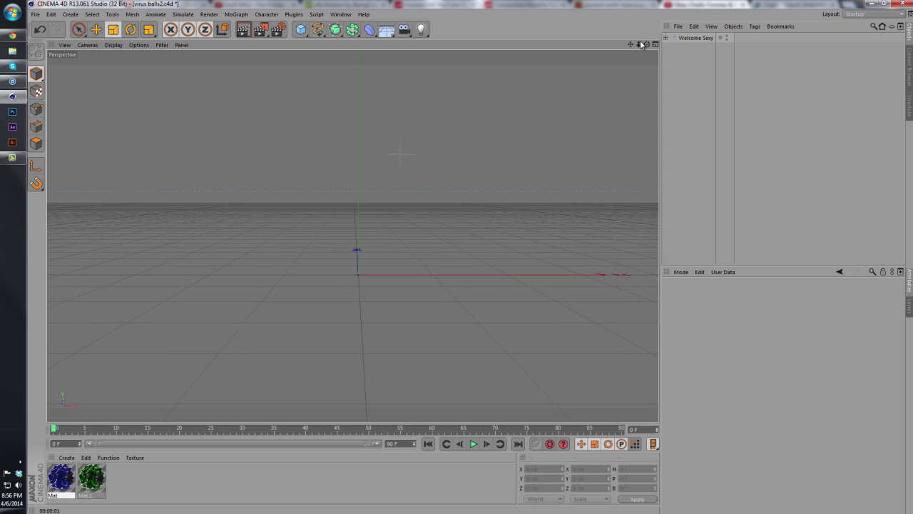